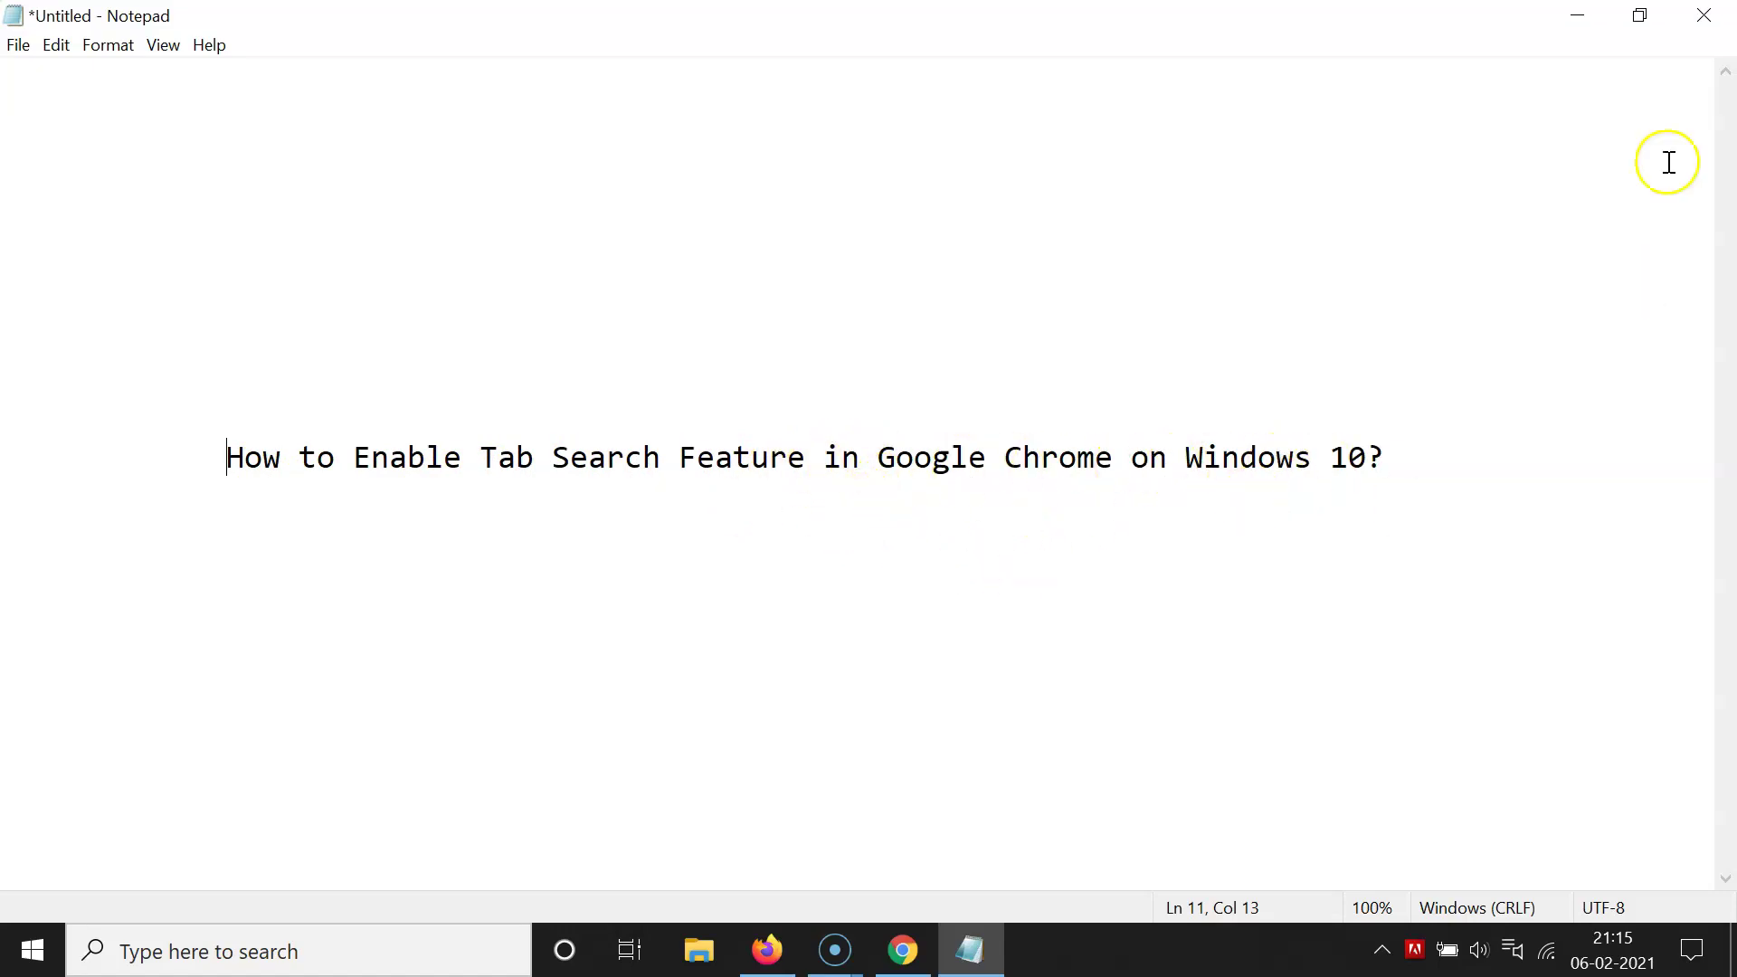
Minimize the Notepad window with the tutorial title to reveal the desktop.
click(1577, 16)
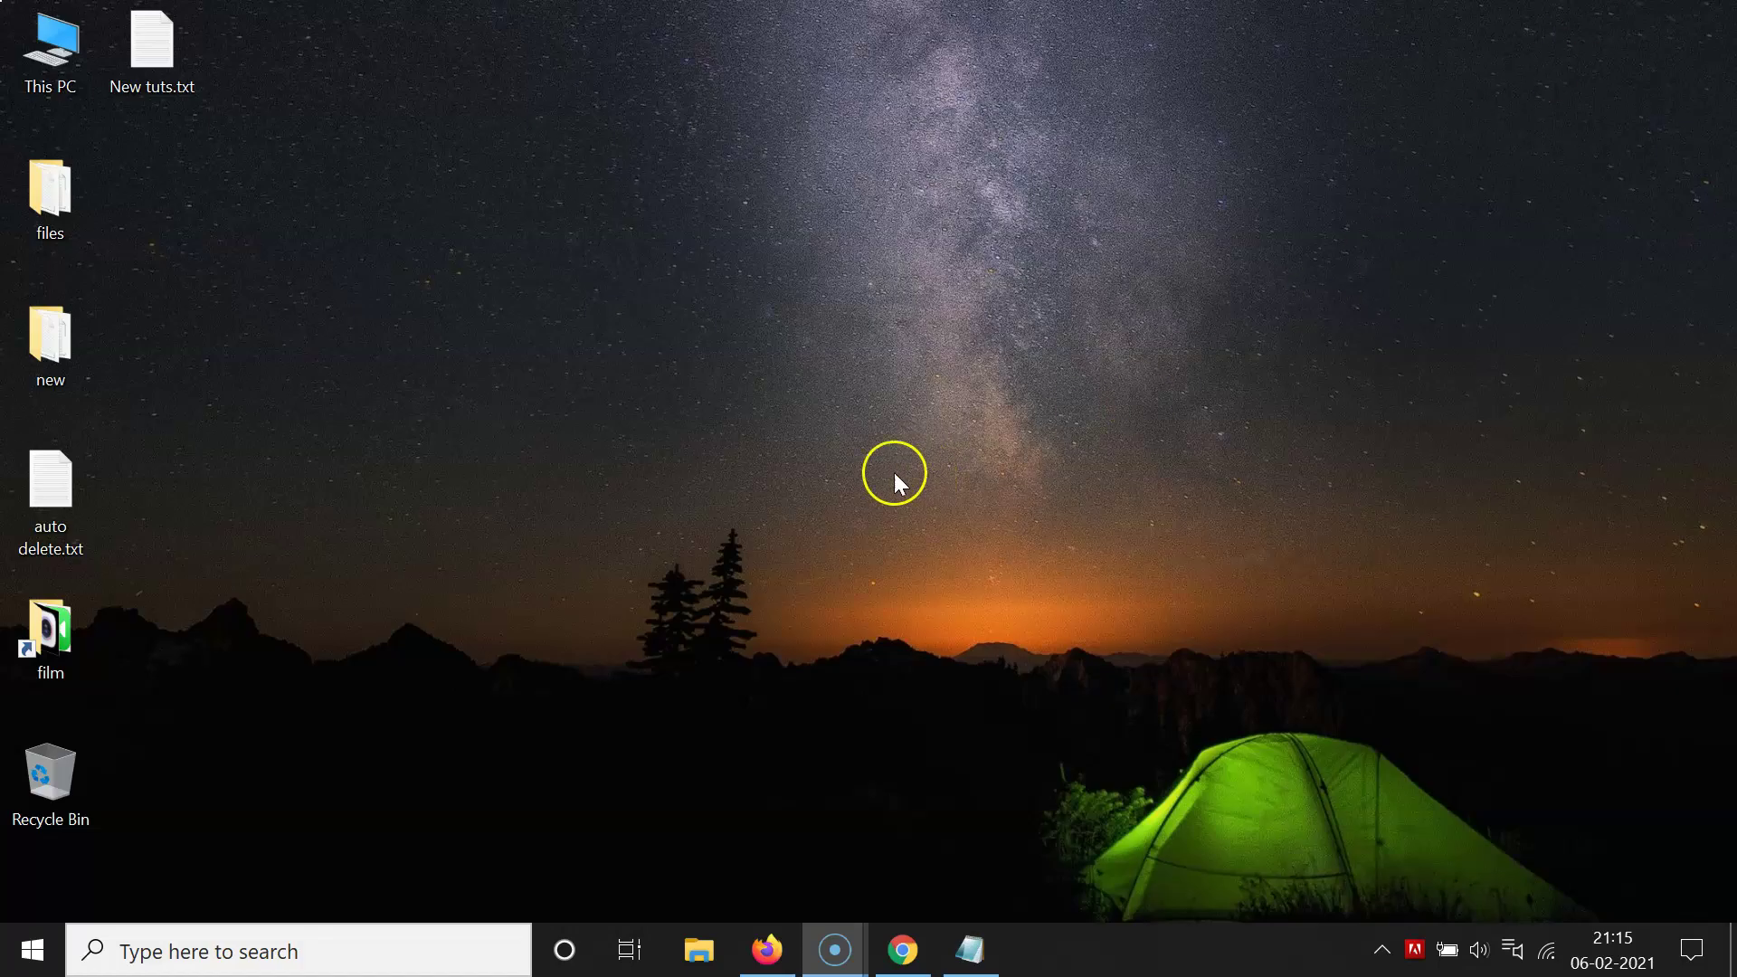
Restore the Chrome window from the taskbar, showing the Google homepage.
click(902, 949)
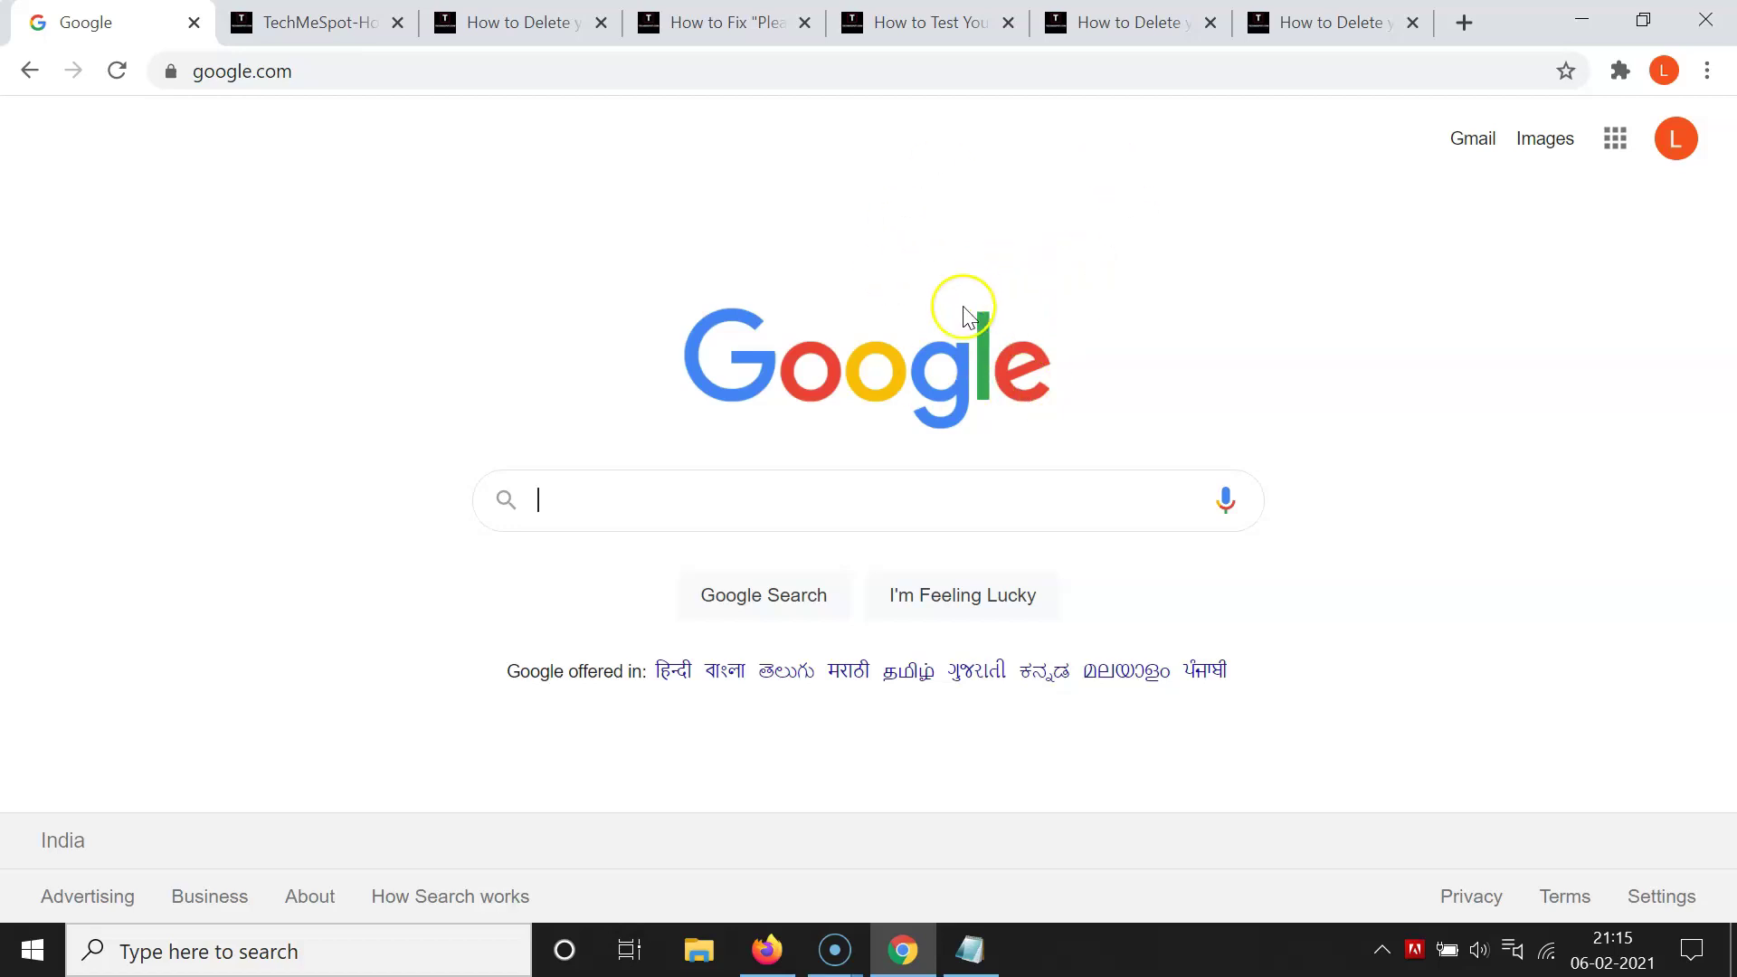
click(1707, 73)
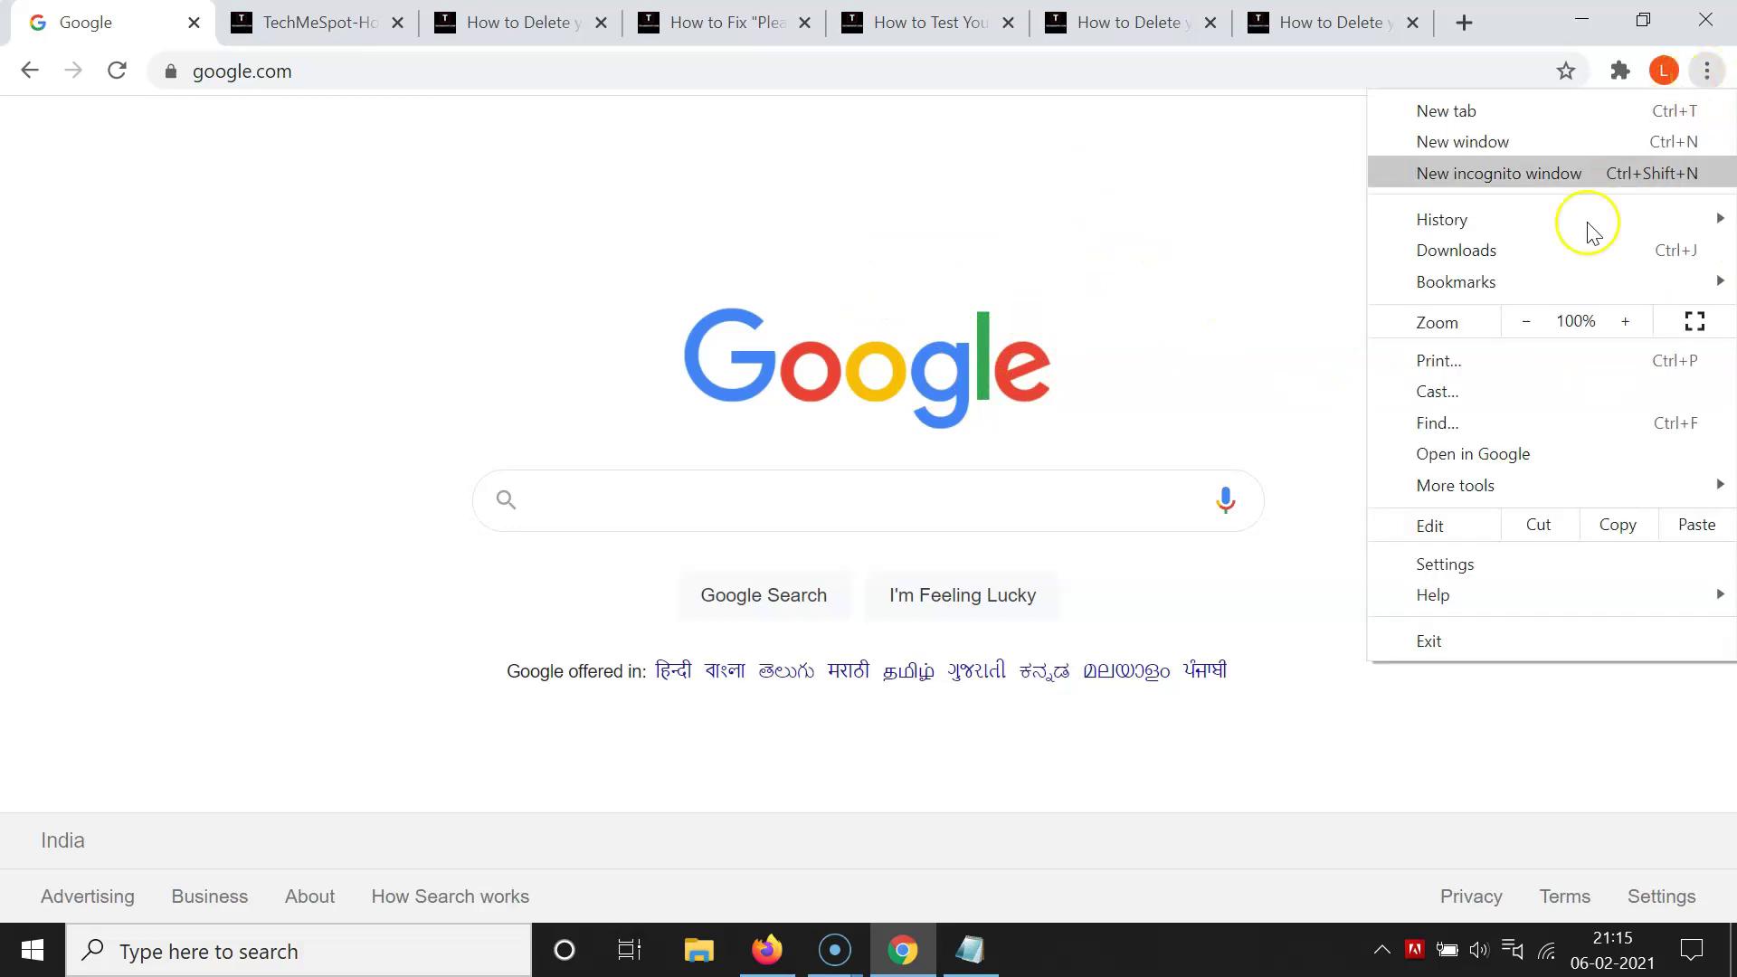
mouse_move(1454, 606)
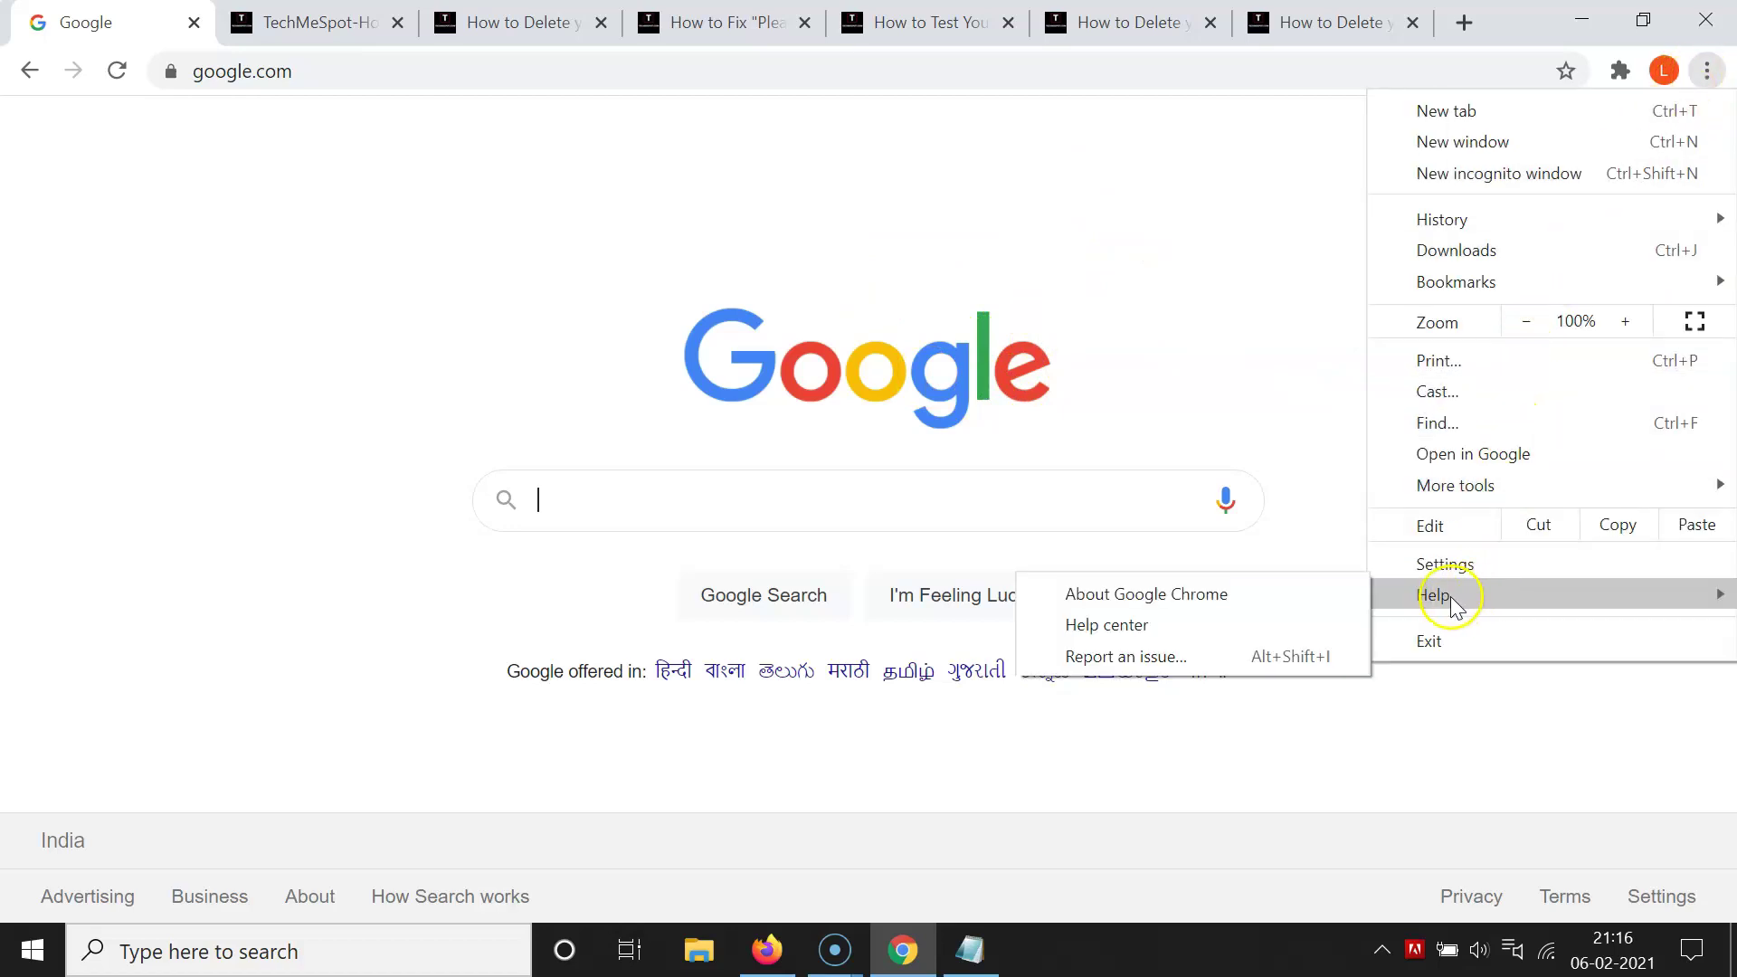
click(1190, 604)
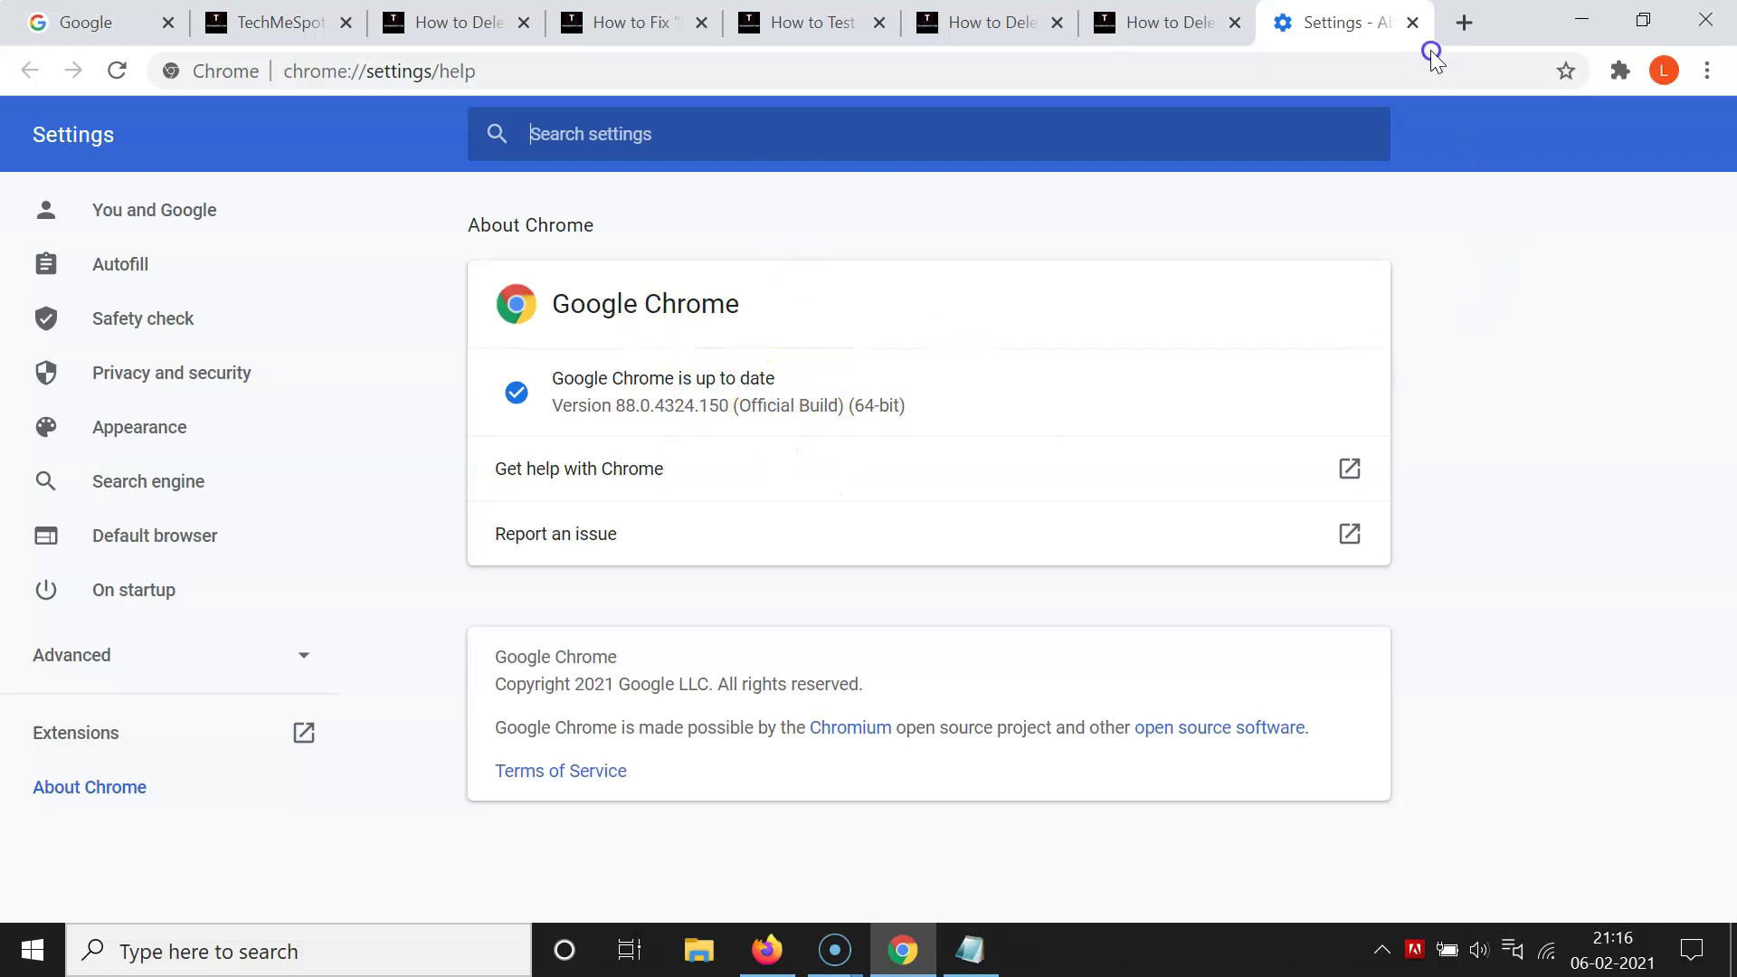
click(1411, 23)
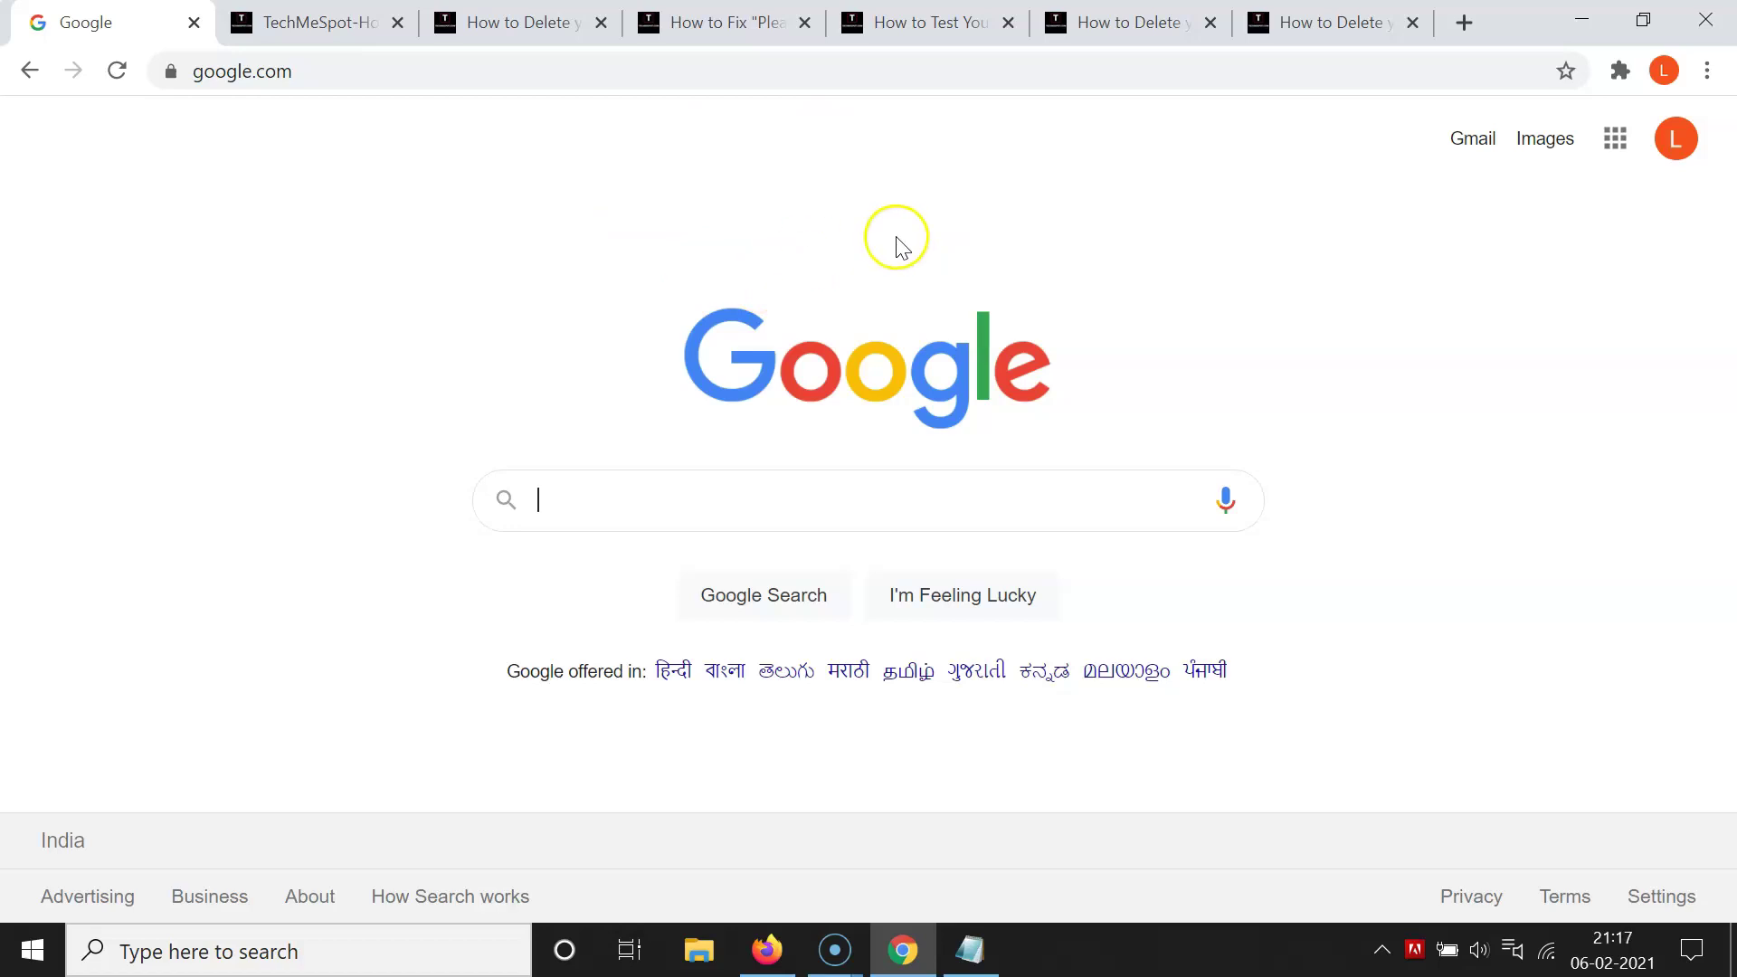
In a new tab, load chrome://flags, correcting the mistyped 'chroome' address.
click(1464, 23)
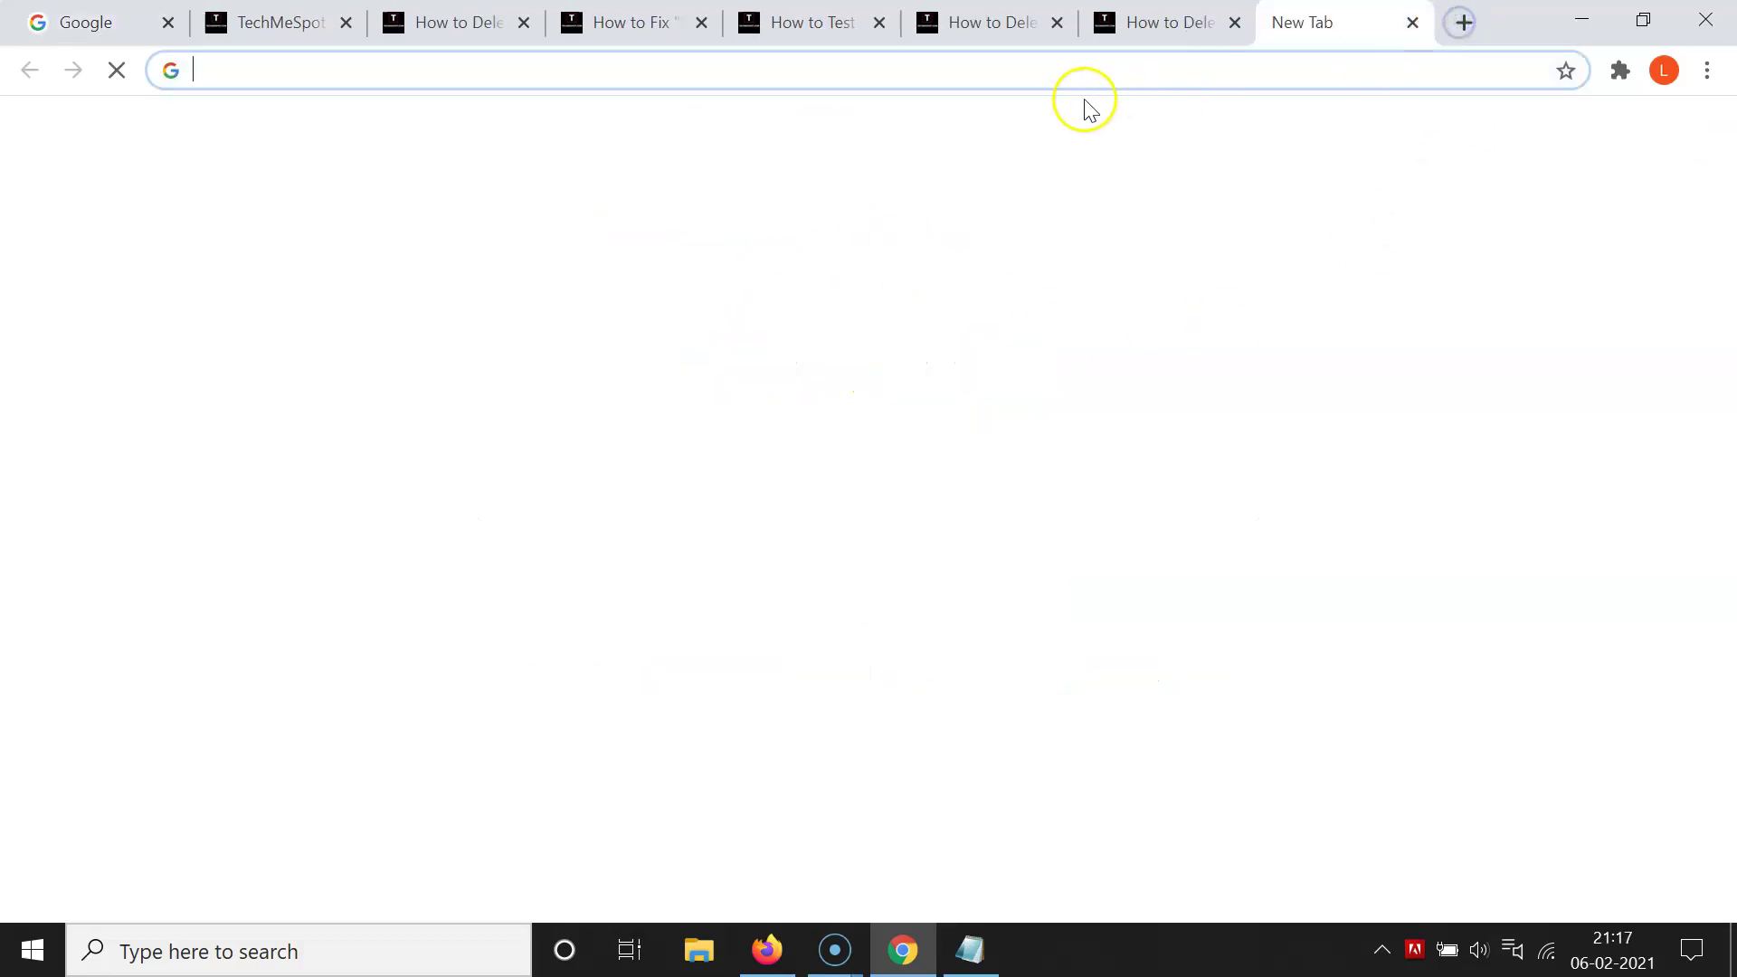
click(1059, 82)
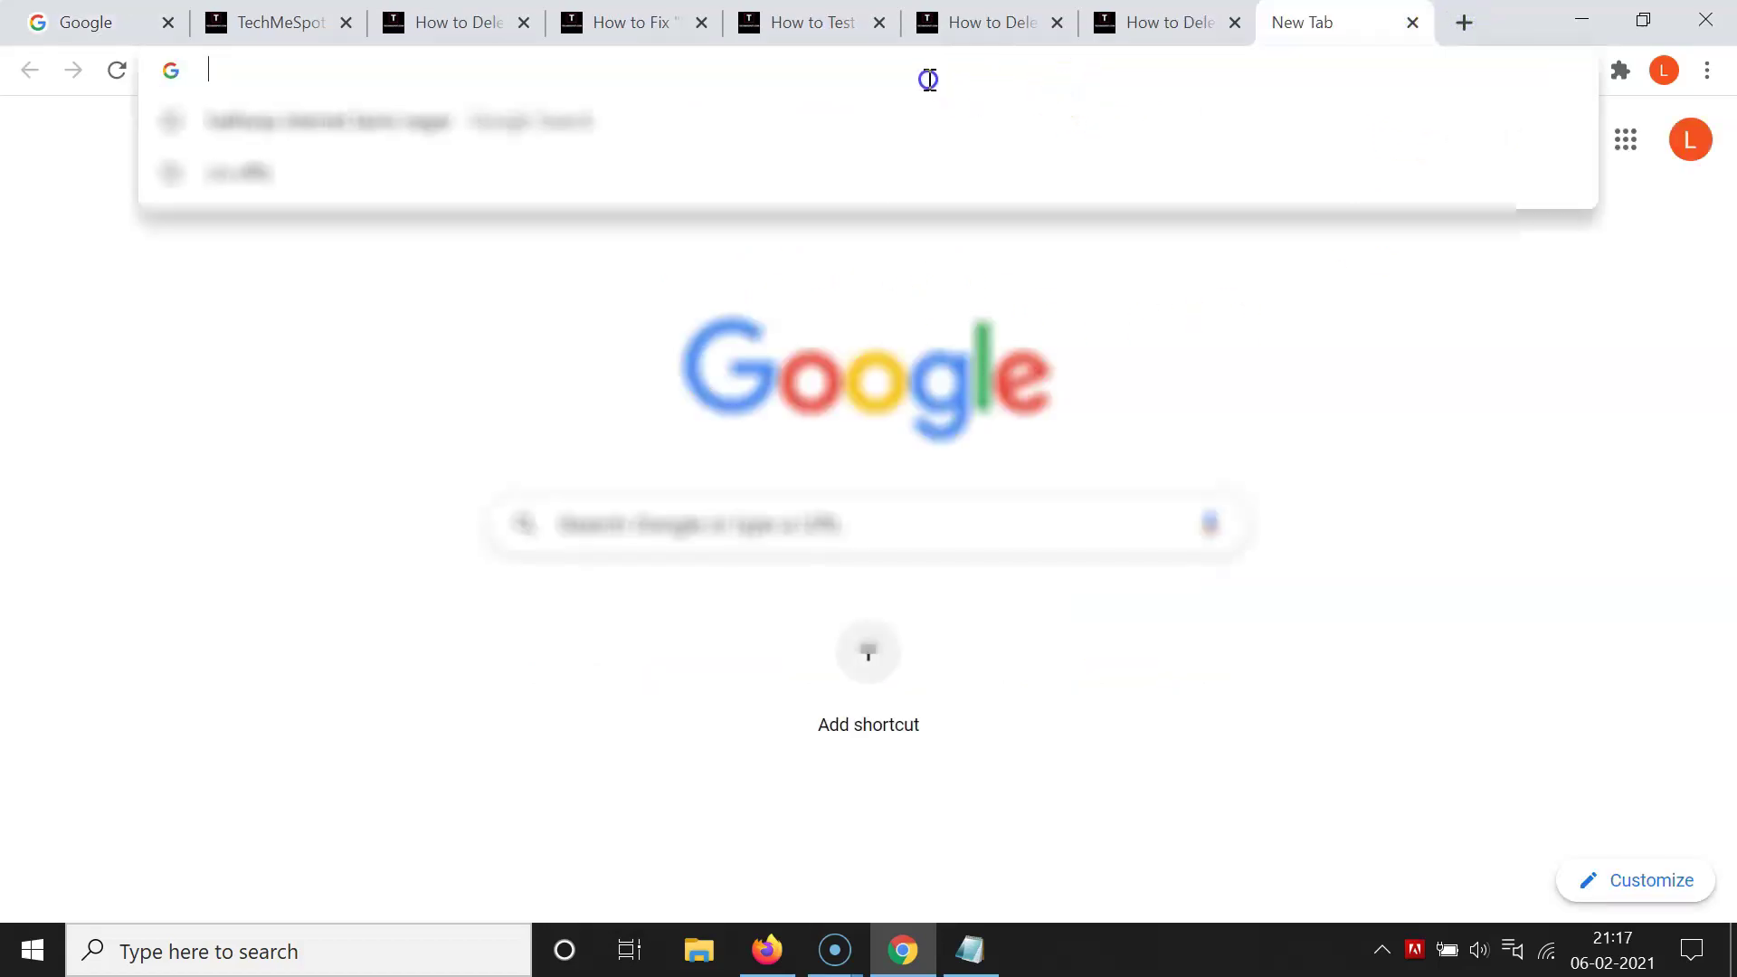
text(chr)
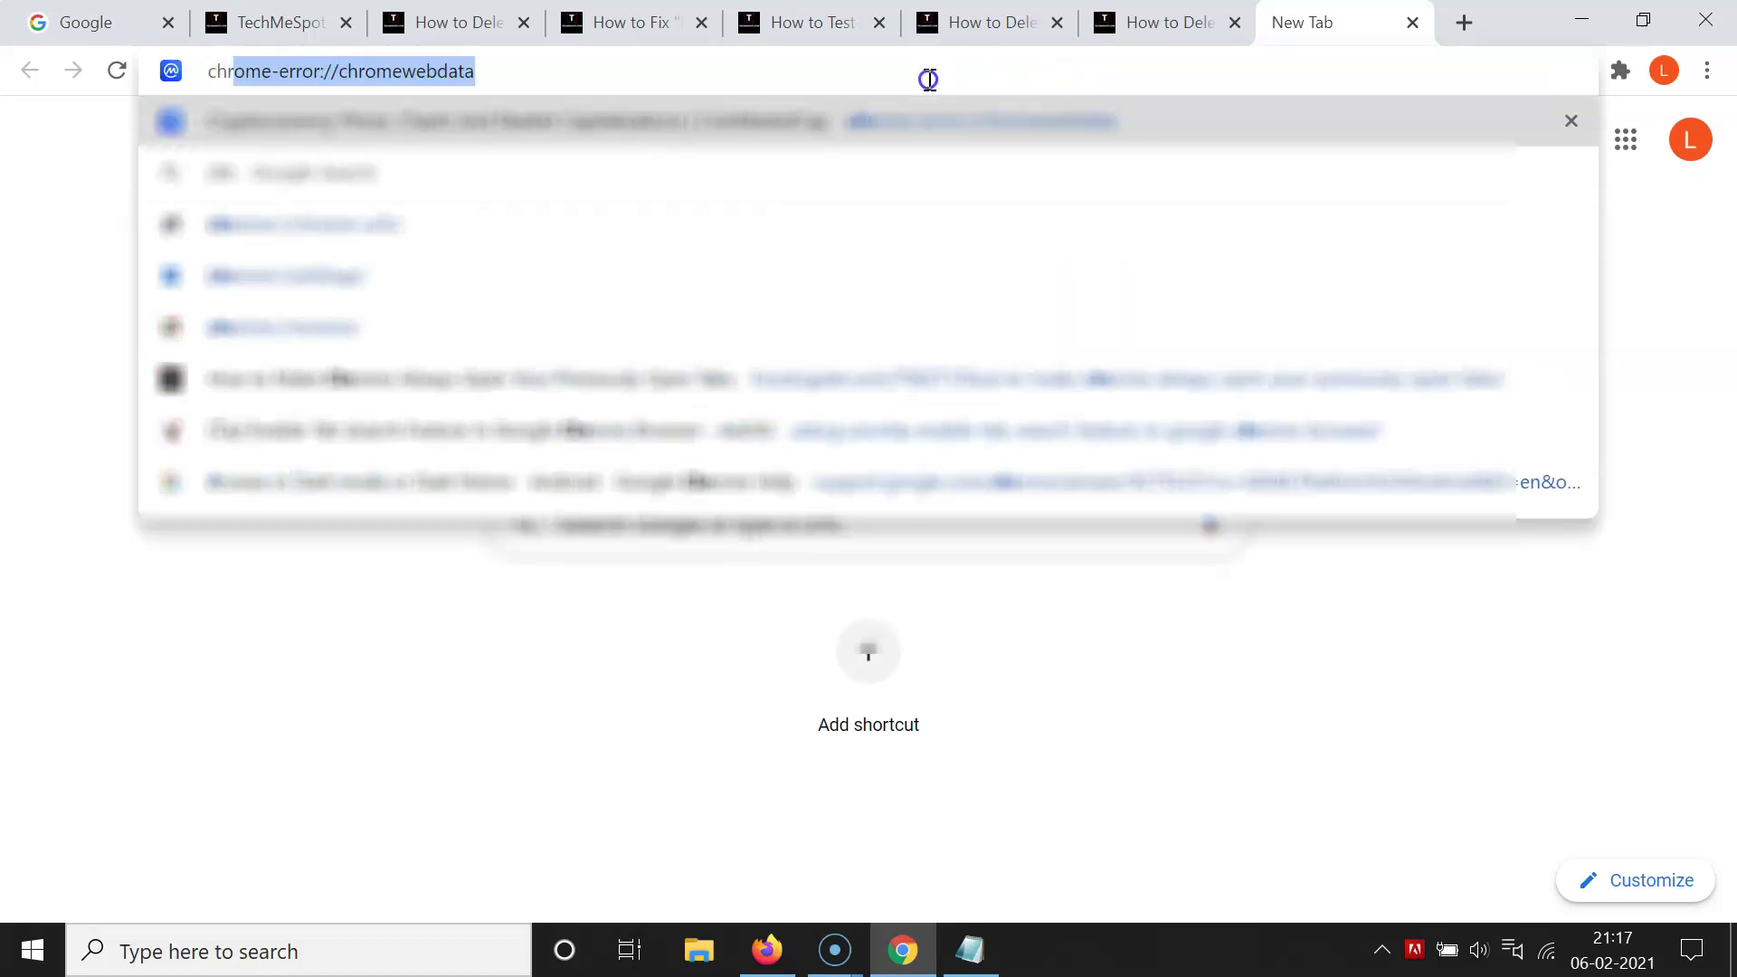
text(oome://)
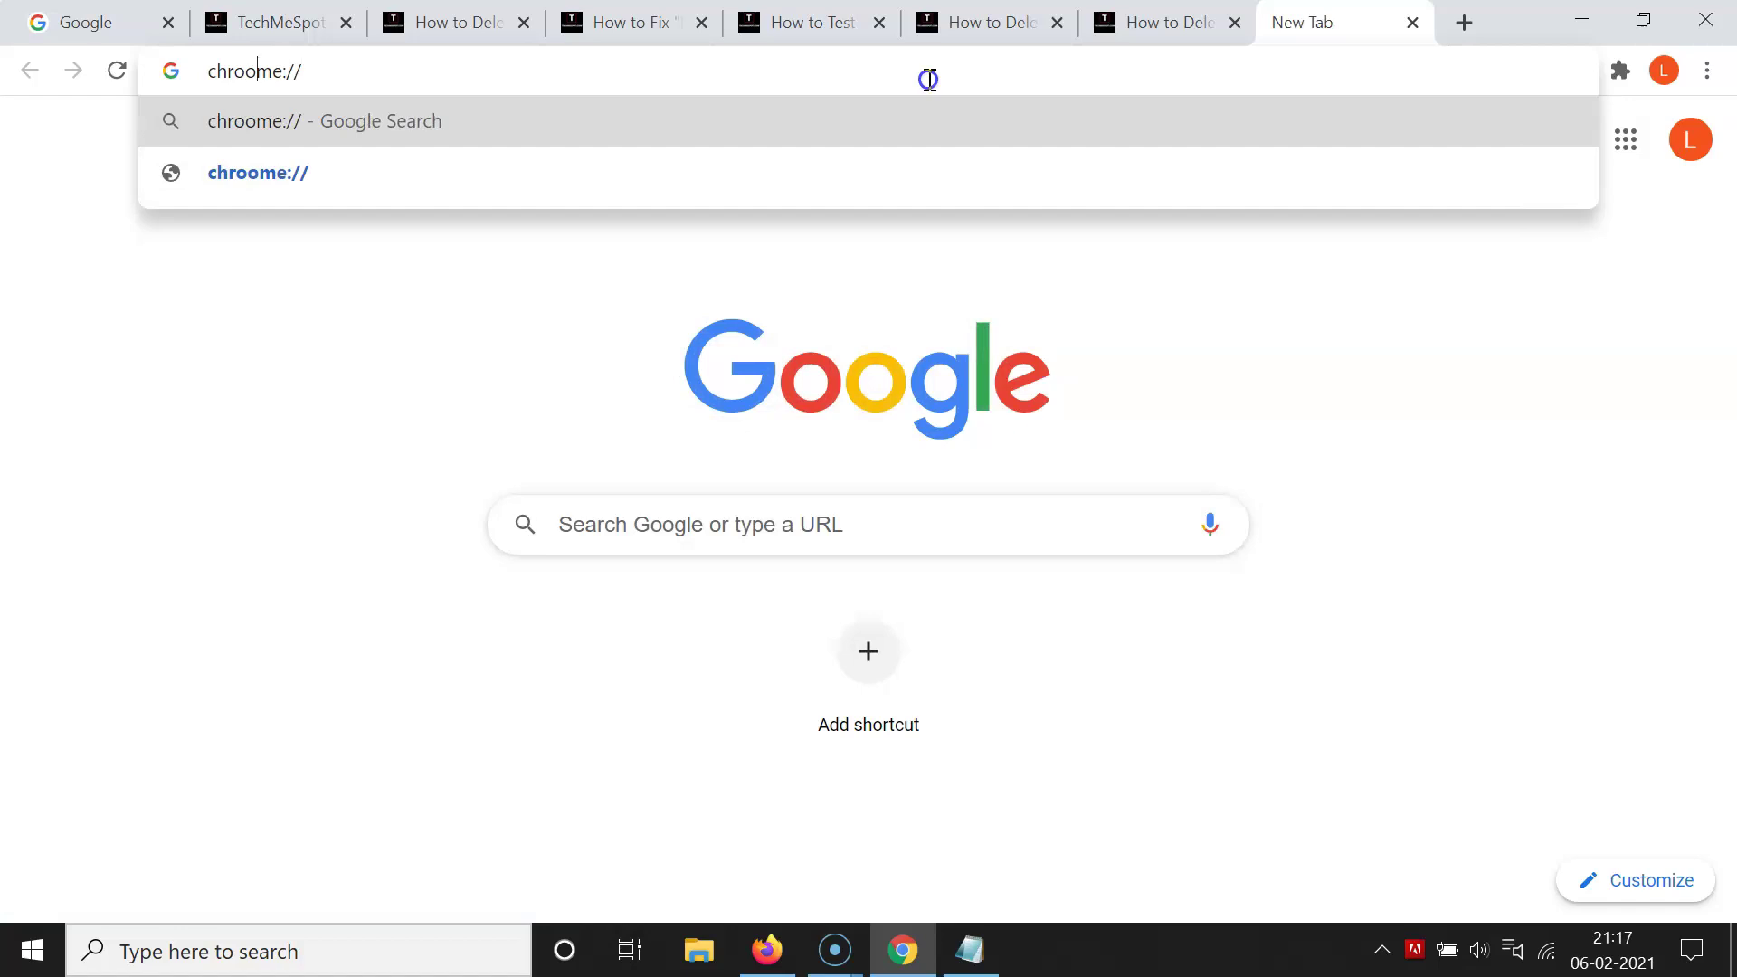
key(Delete)
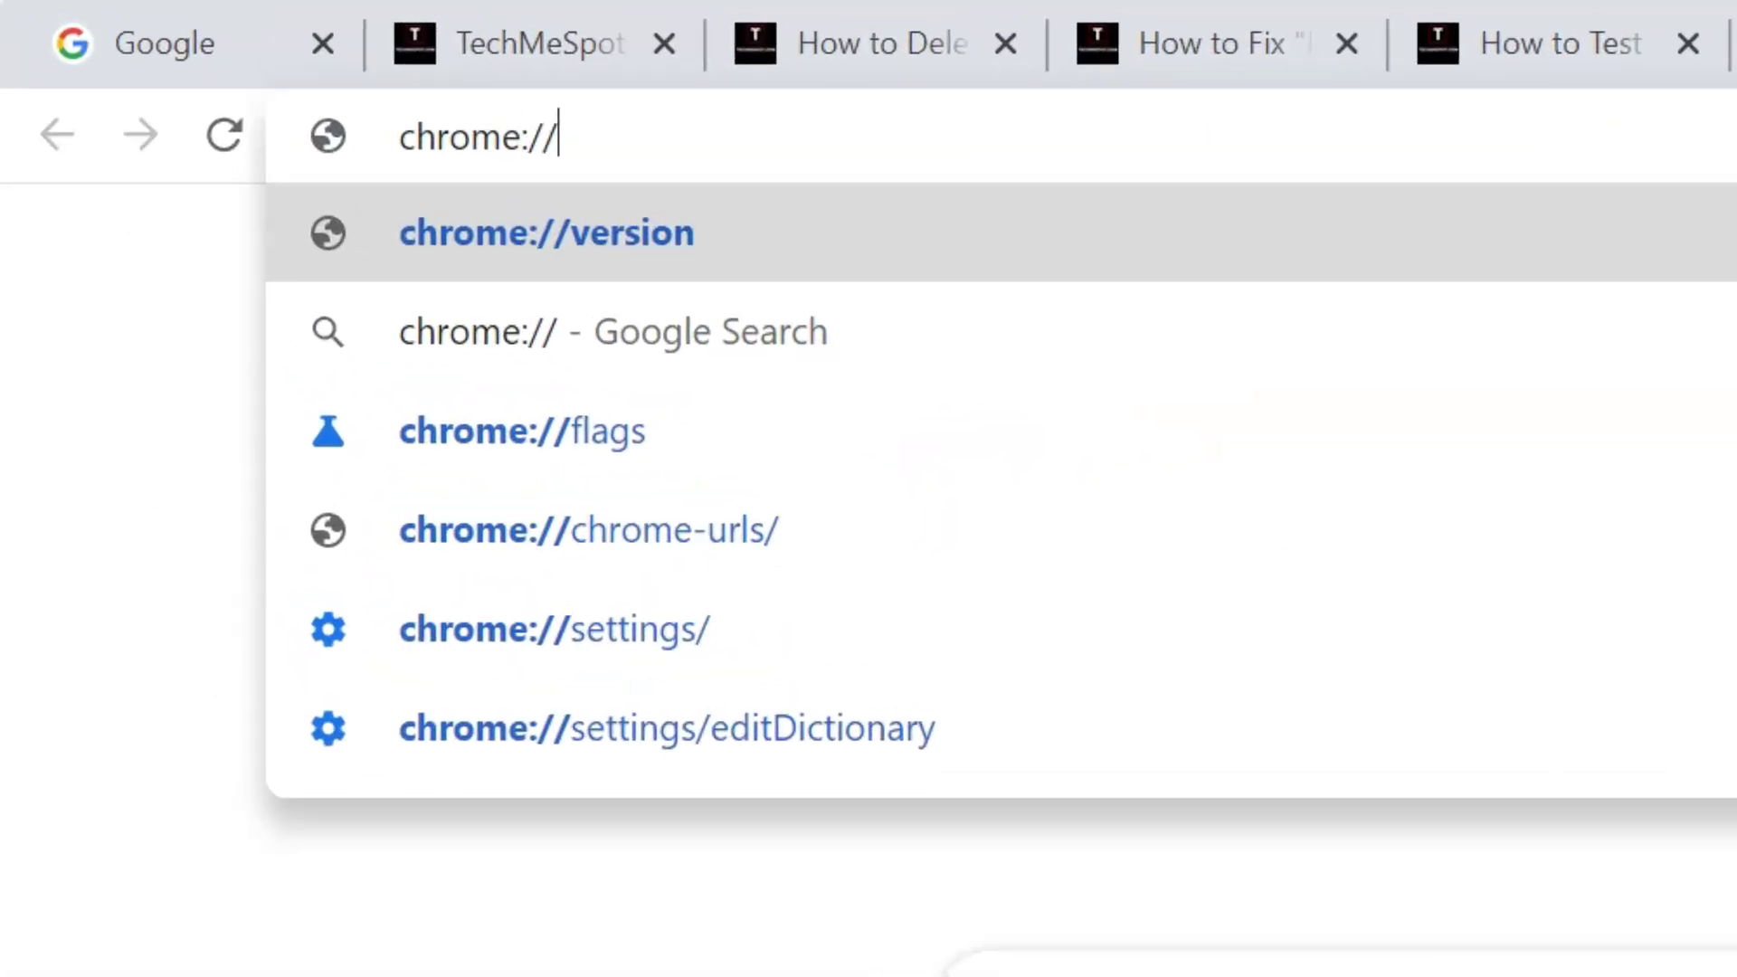
text(flags)
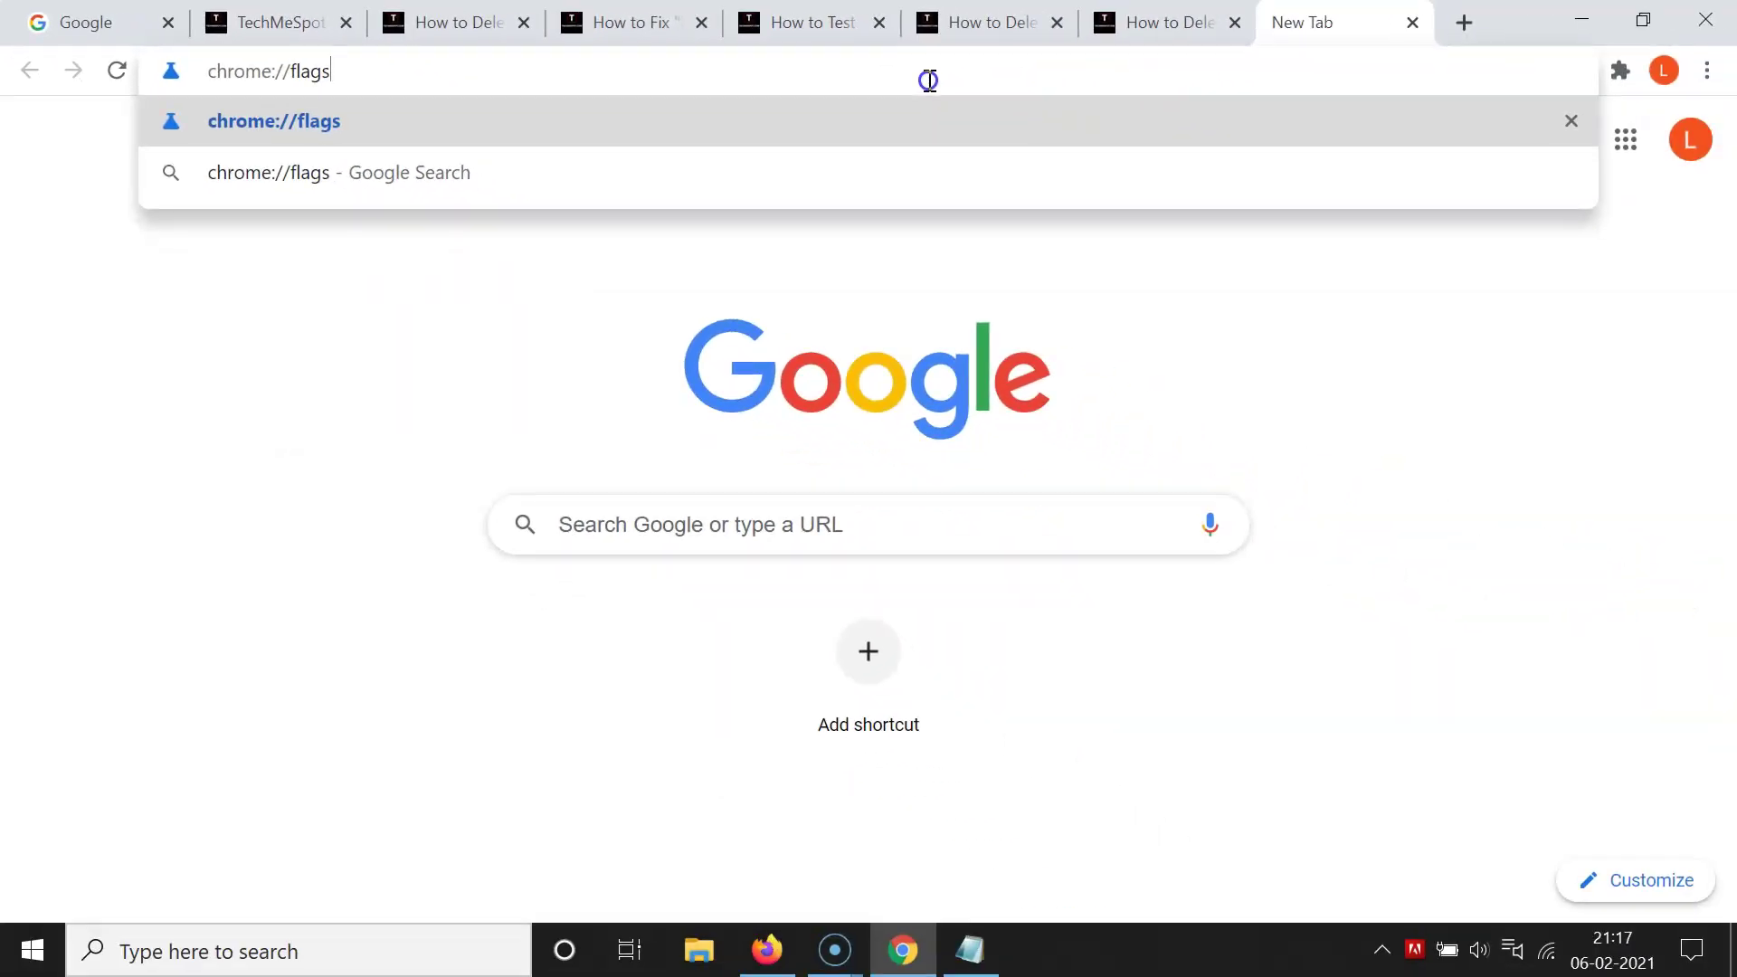
key(Return)
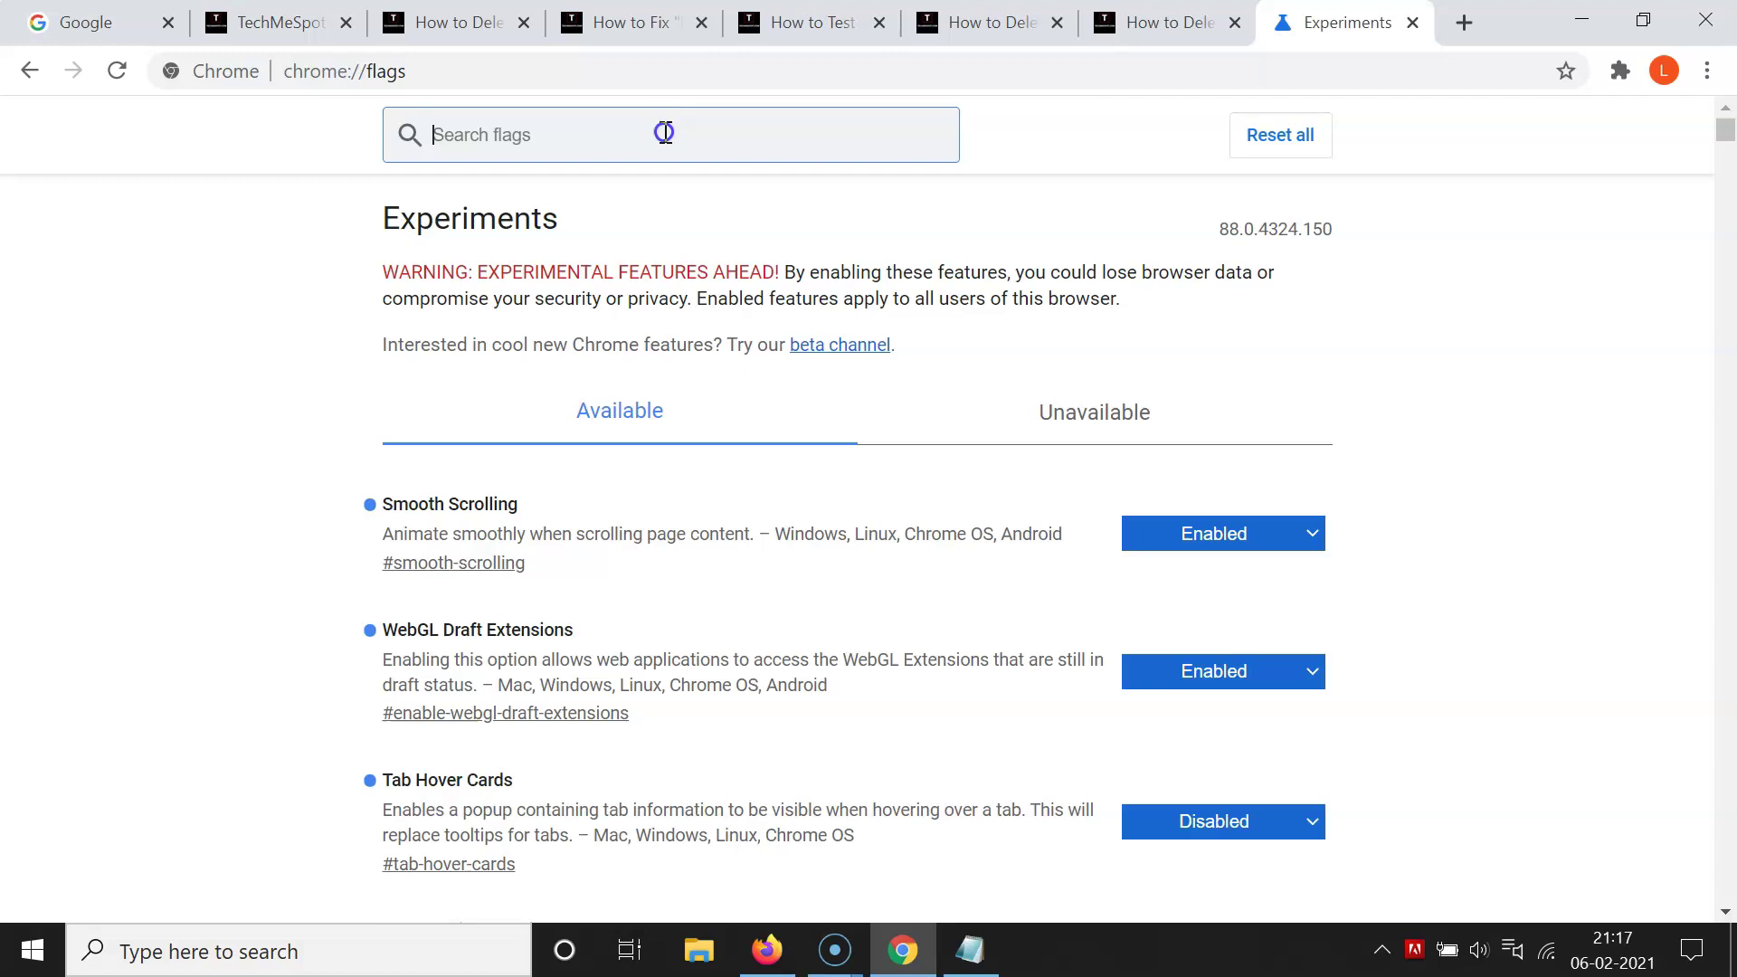
Filter flags by 'tab se' and switch Enable Tab Search from Default to Enabled.
text(tab search)
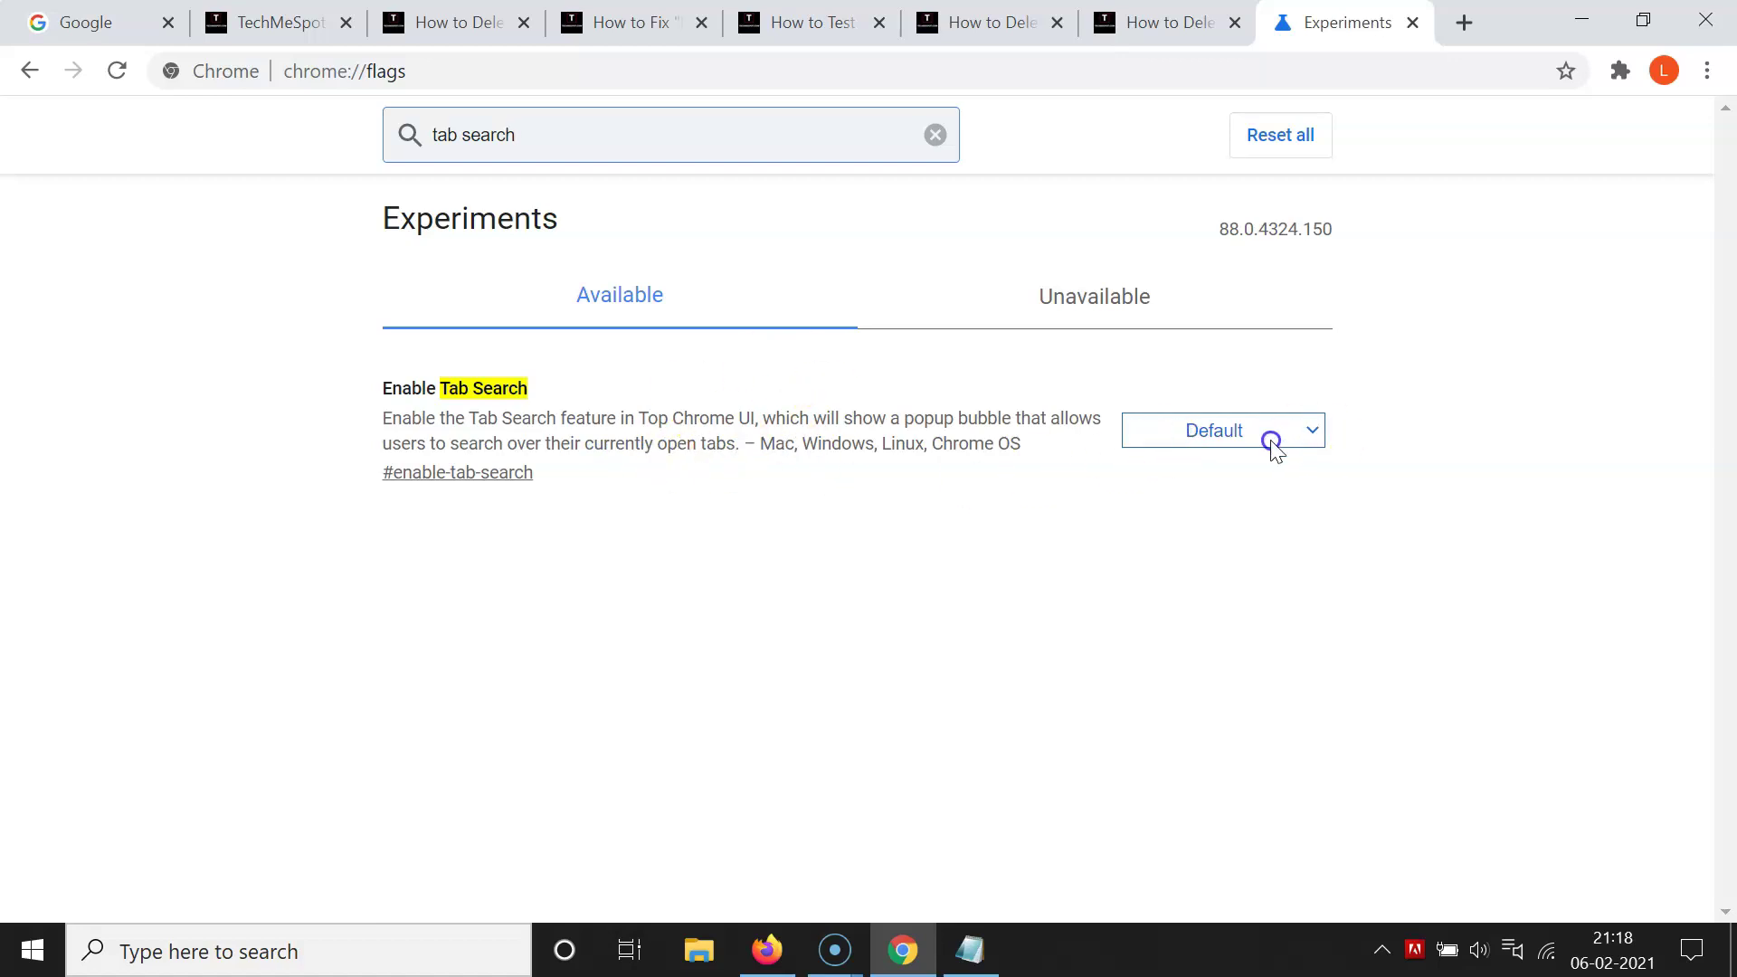
click(1309, 434)
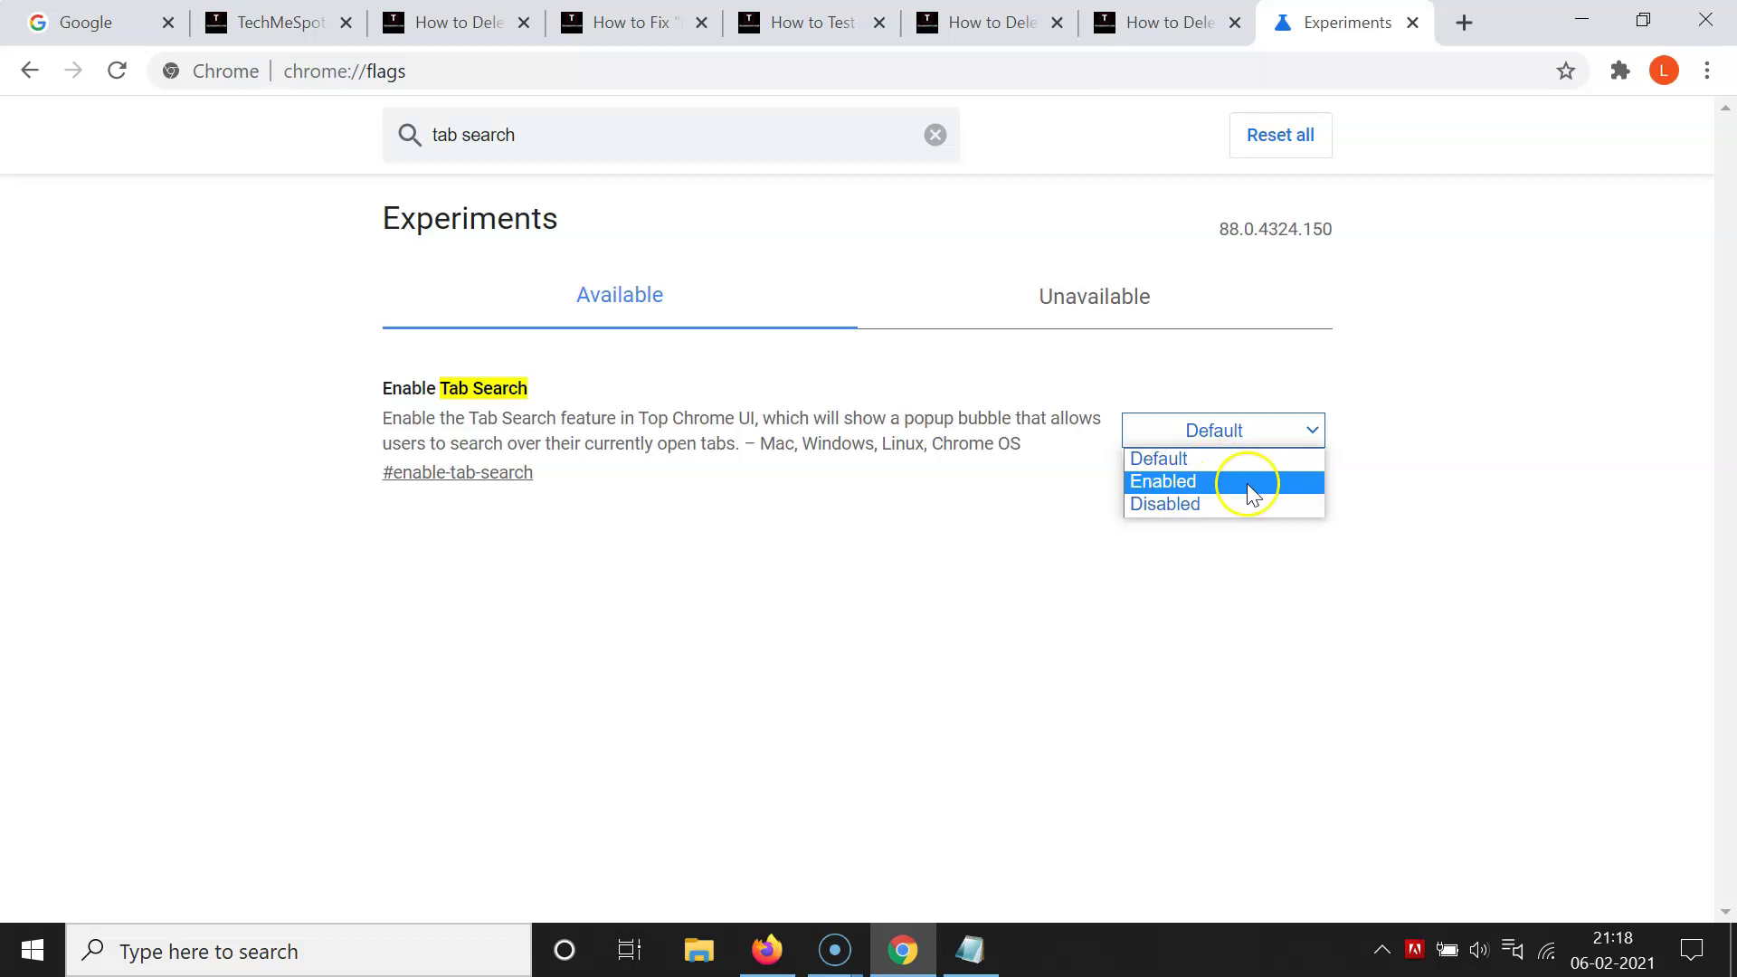
click(1181, 482)
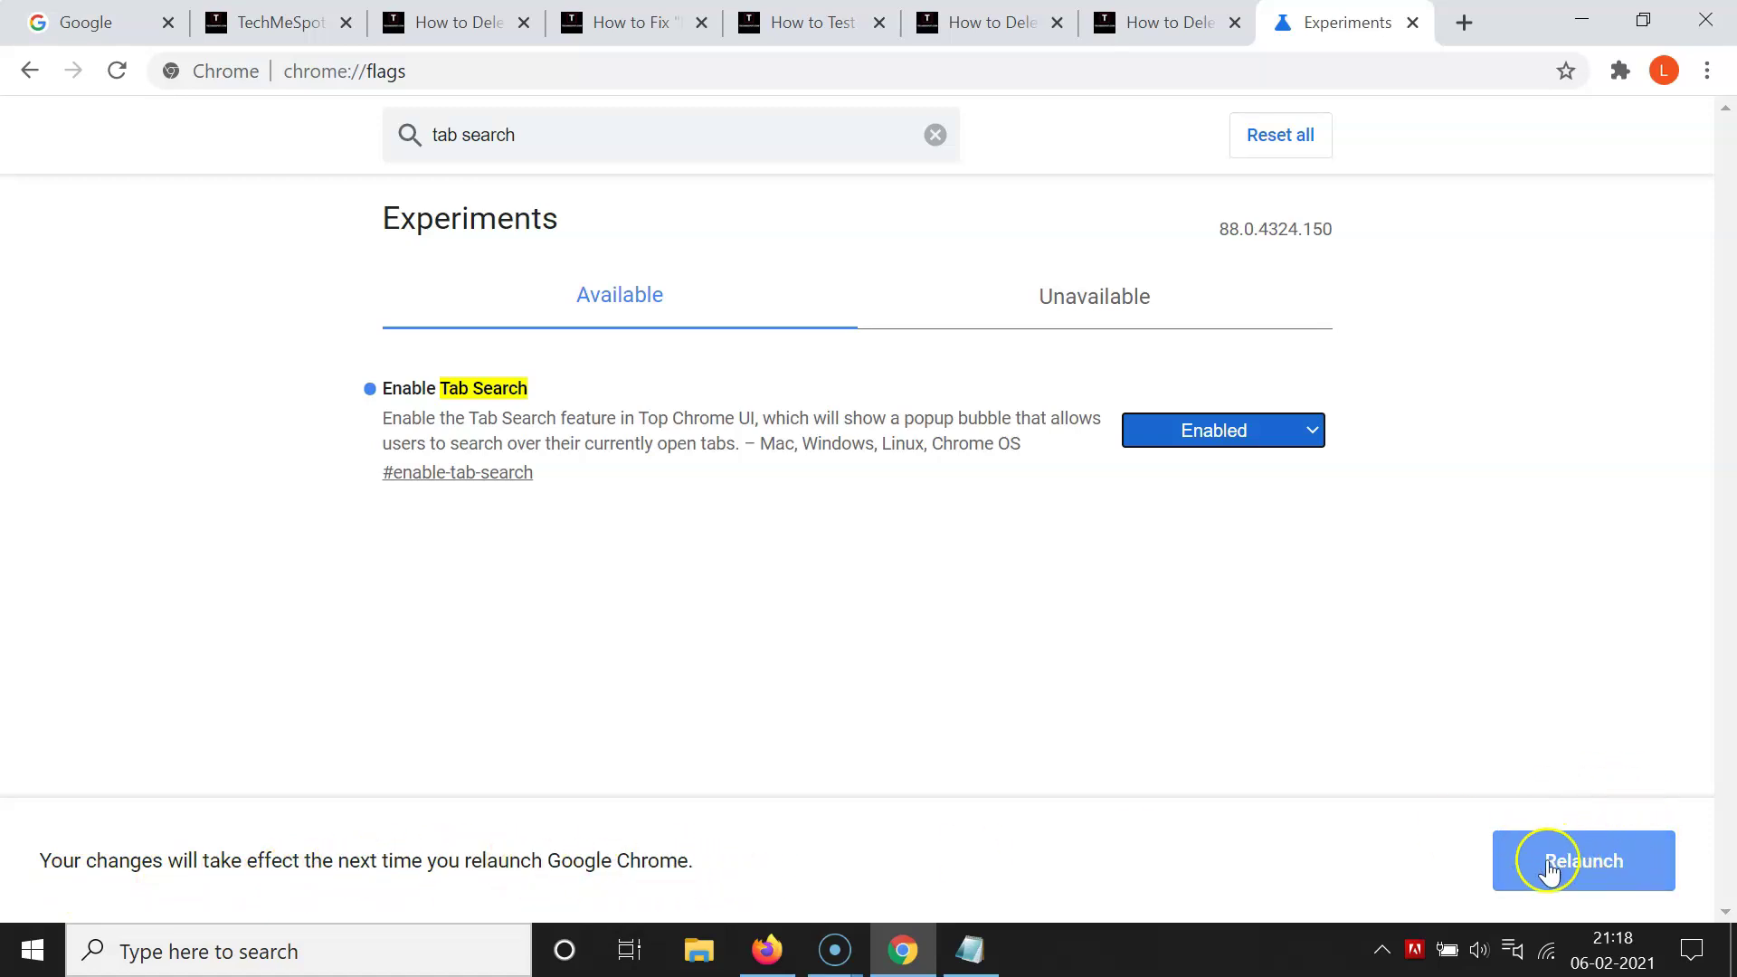
Relaunch Chrome, cycle through the restored tabs, and return to the Experiments tab.
click(1594, 862)
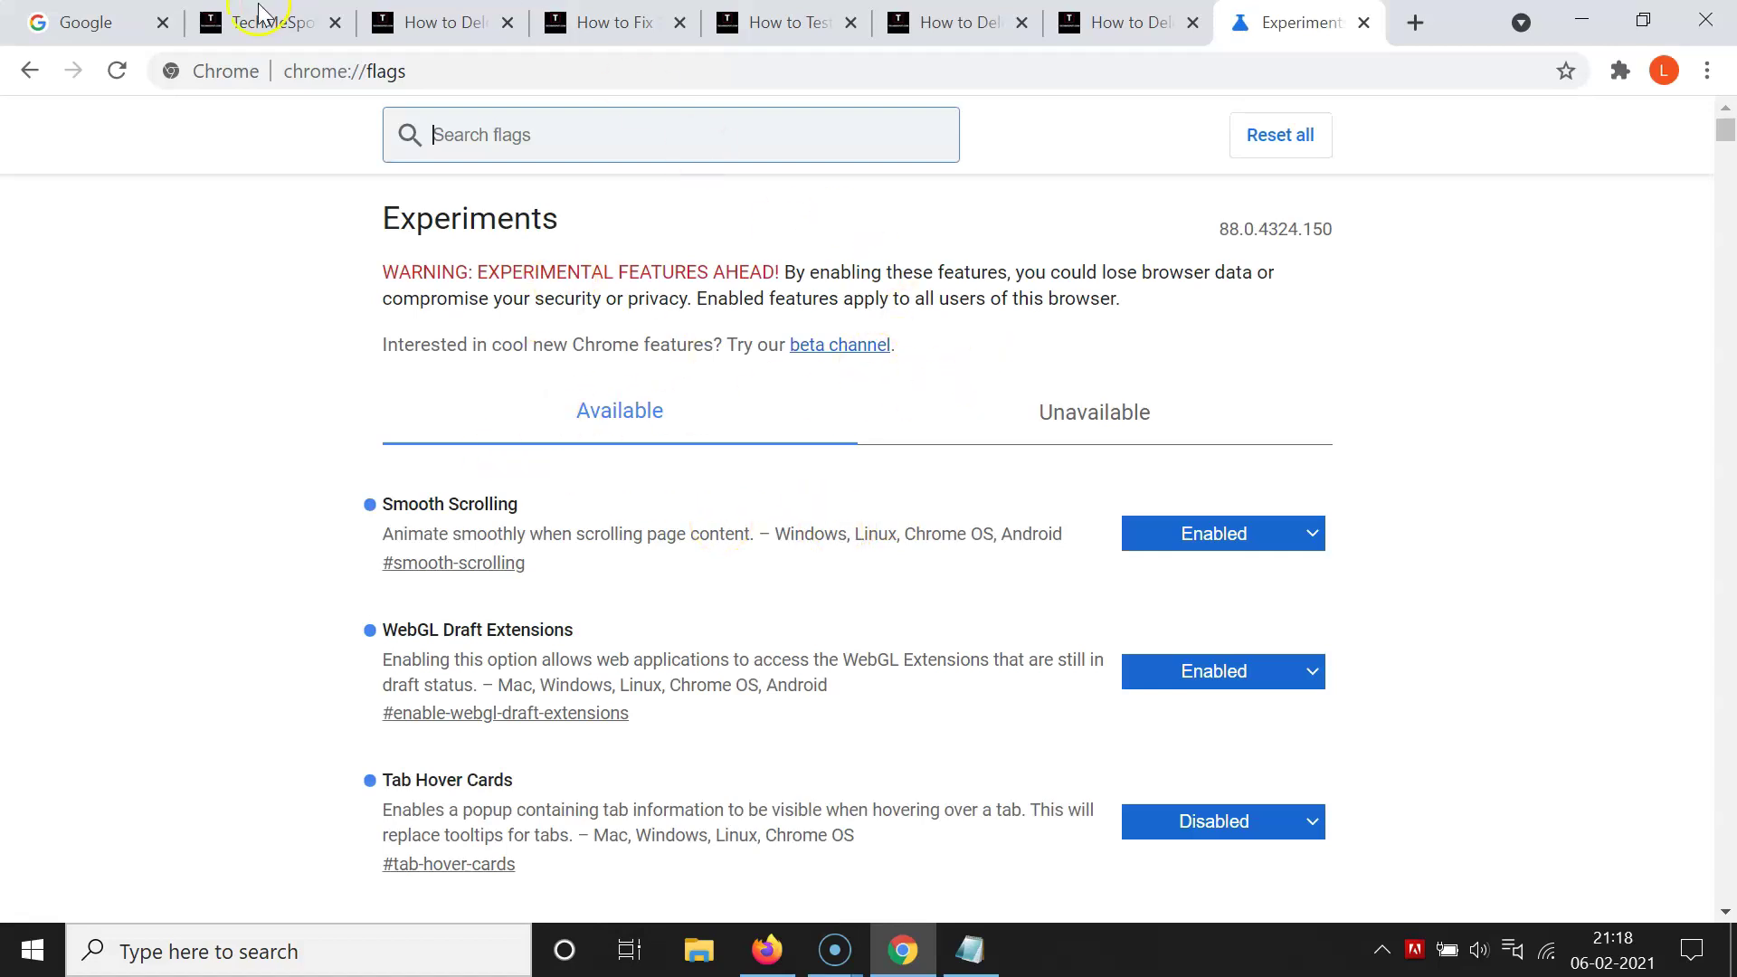
key(ctrl+Tab)
key(ctrl+Tab)
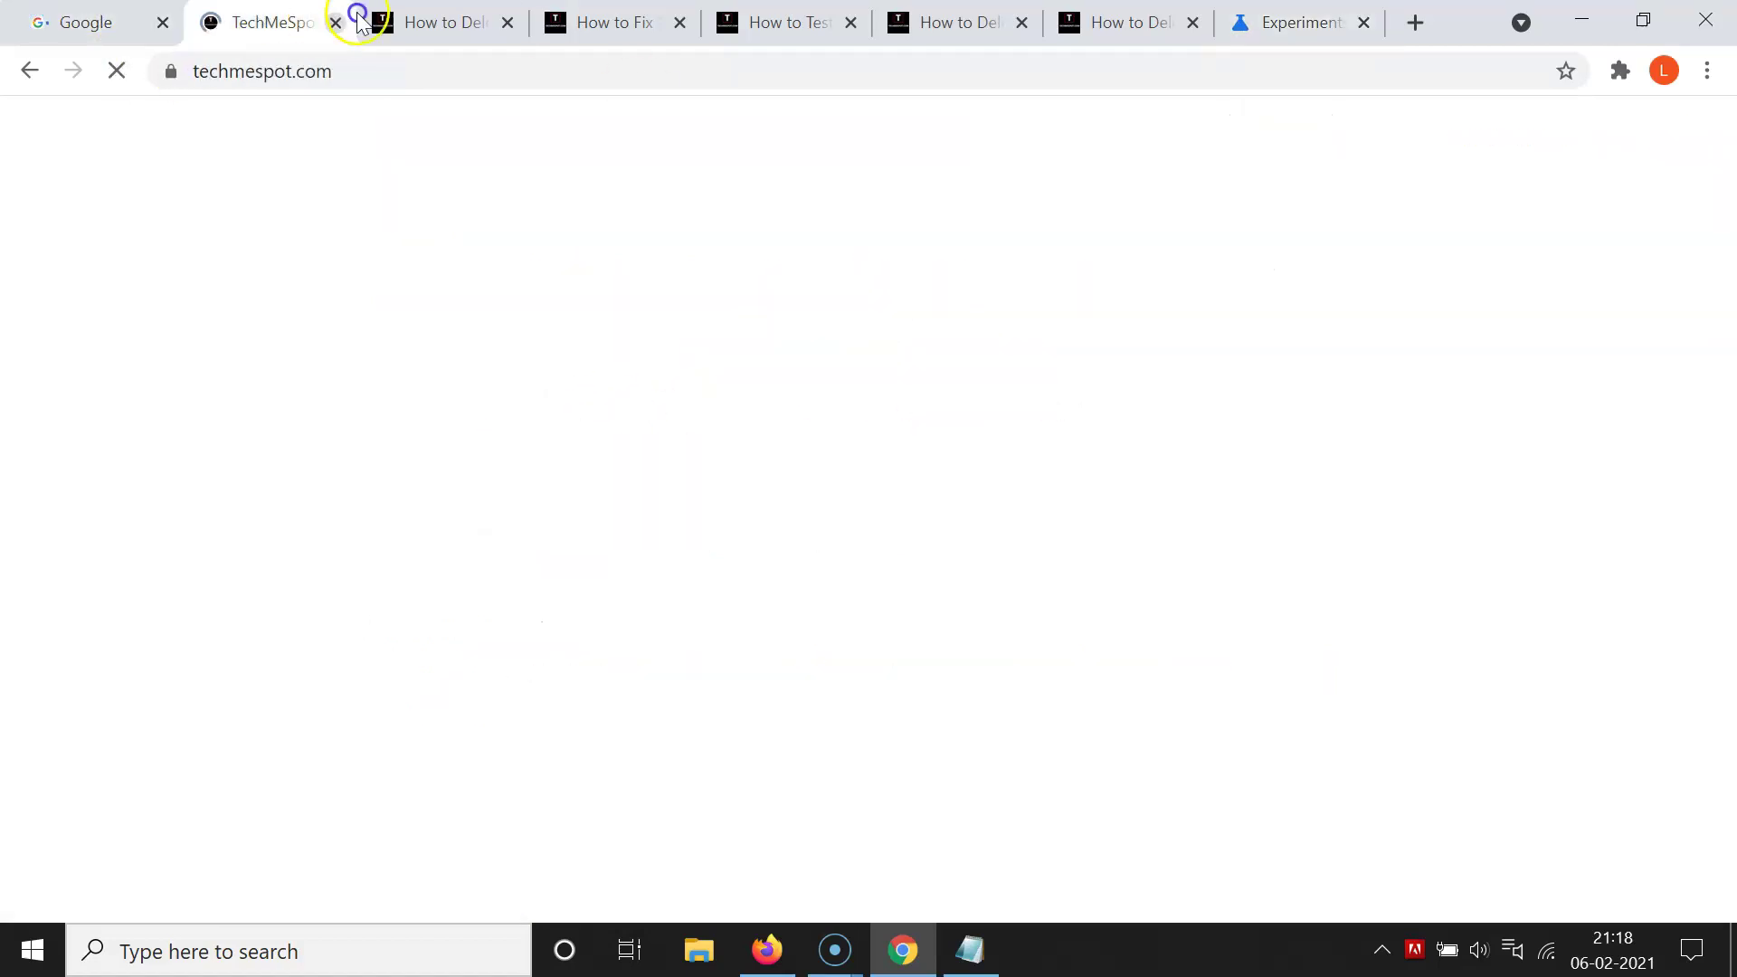
key(ctrl+Tab)
key(ctrl+Tab)
key(ctrl+Tab)
key(ctrl+Tab)
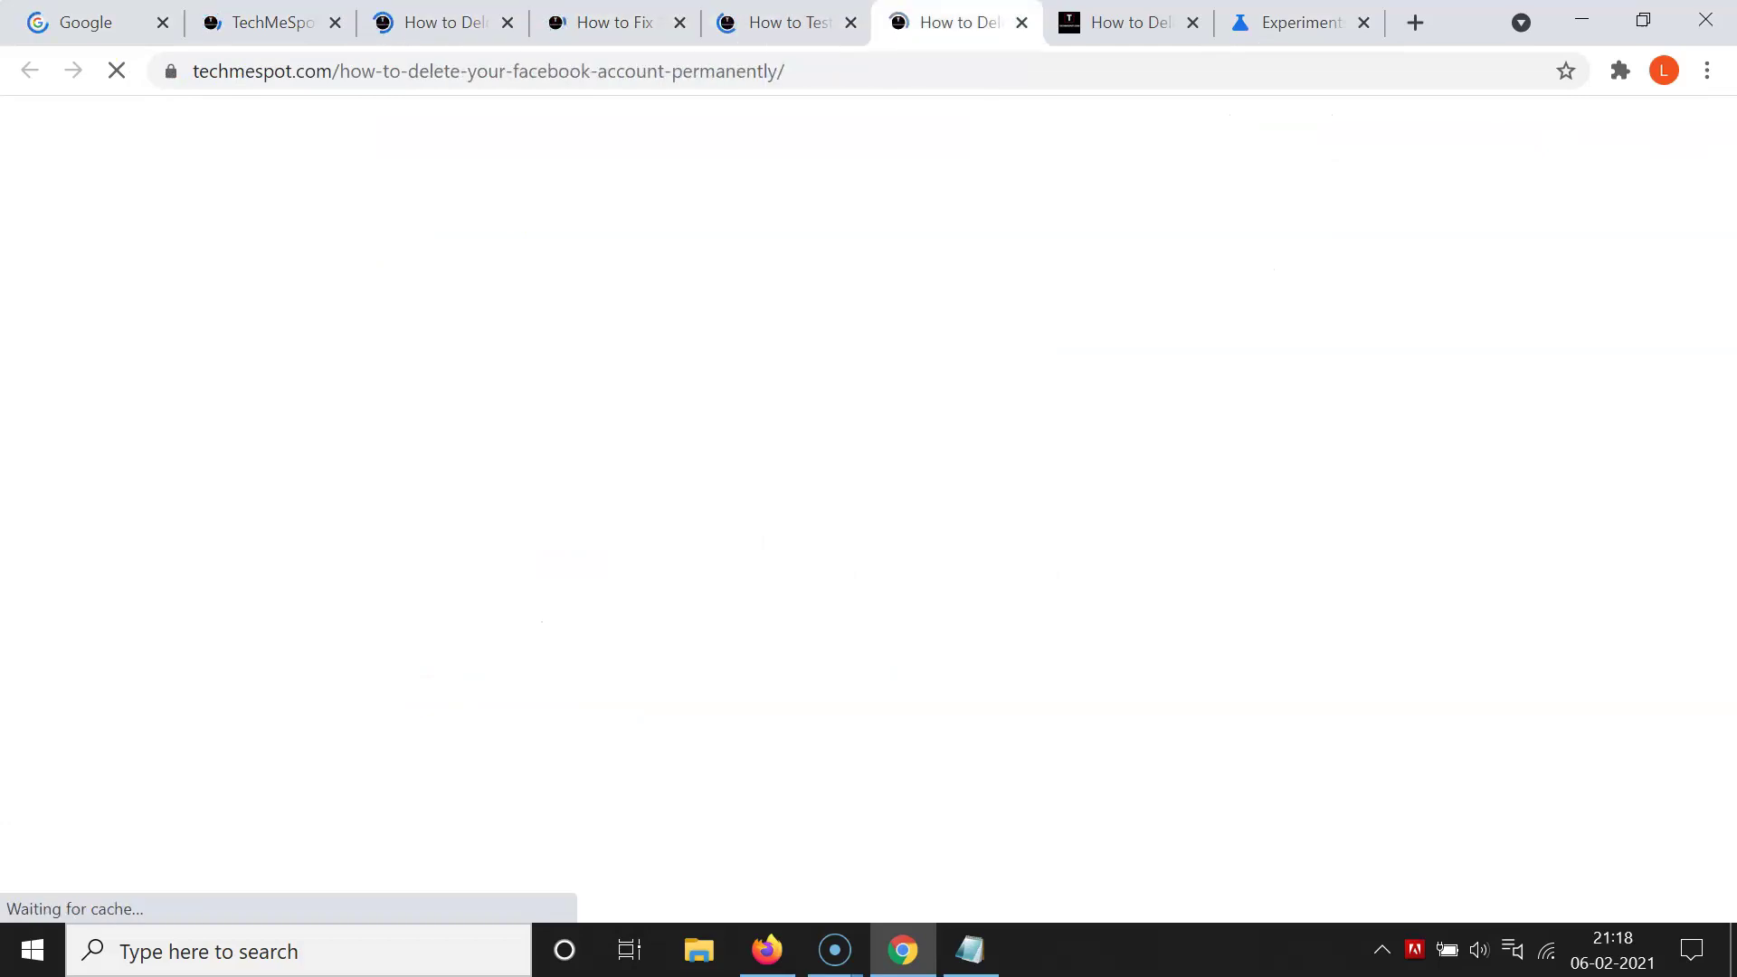
key(ctrl+Tab)
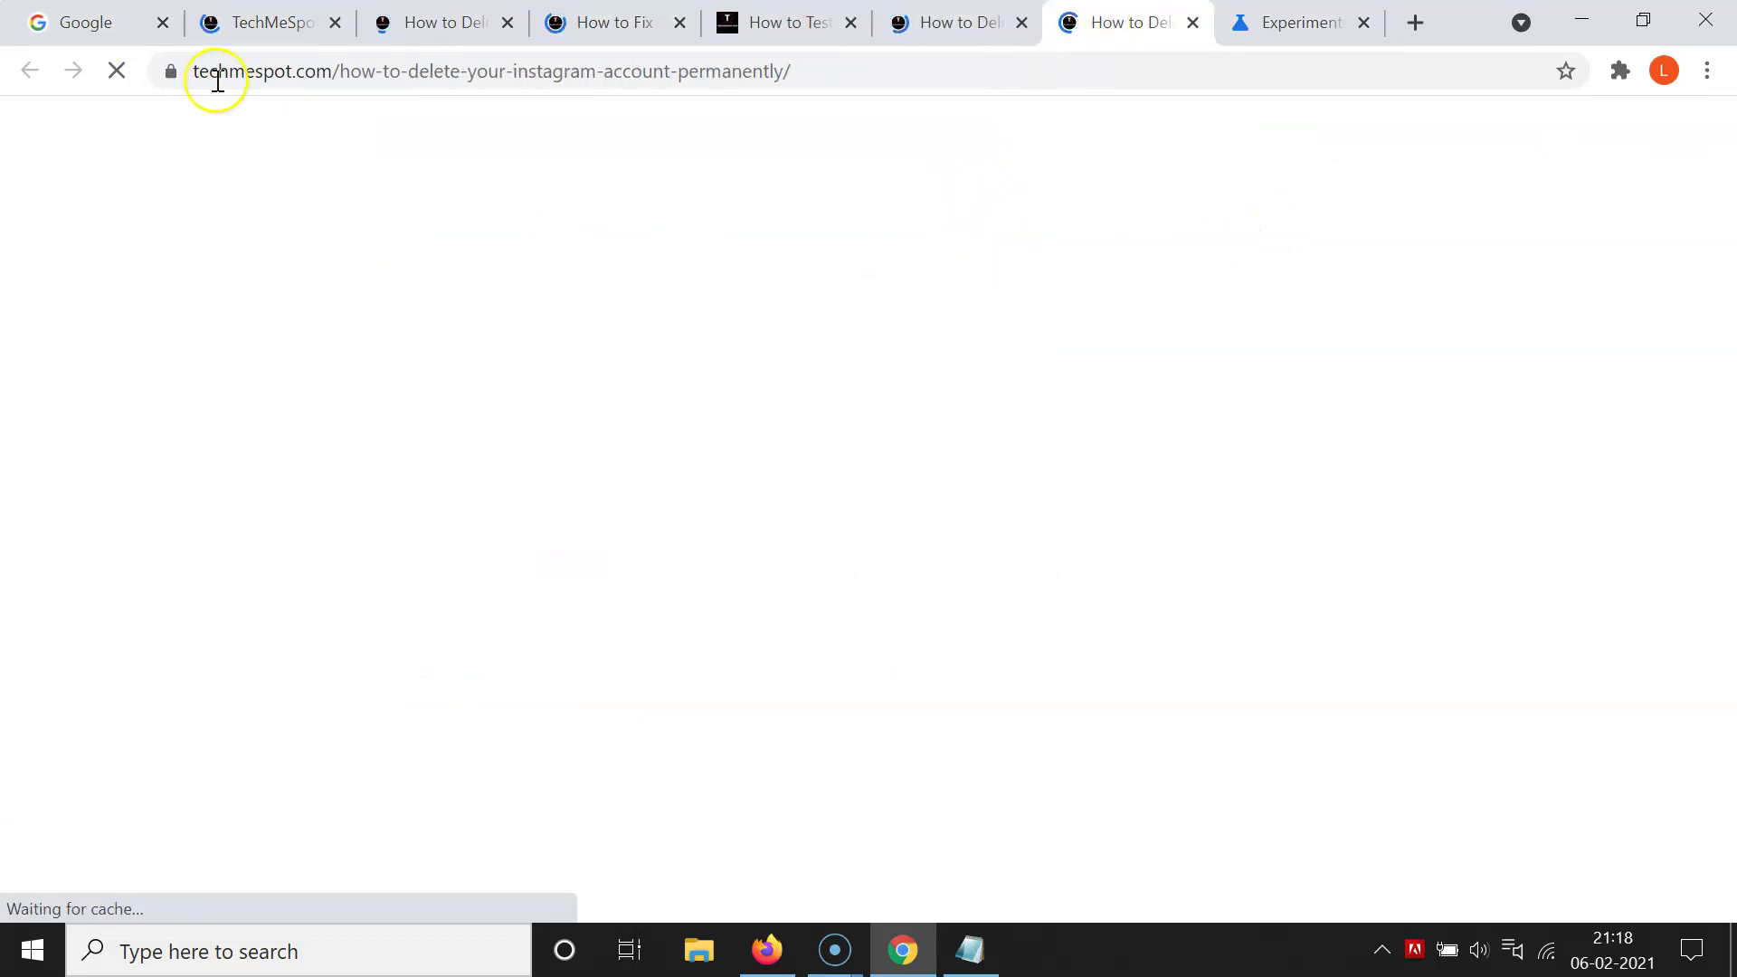
key(ctrl+Tab)
key(ctrl+Tab)
key(ctrl+shift+Tab)
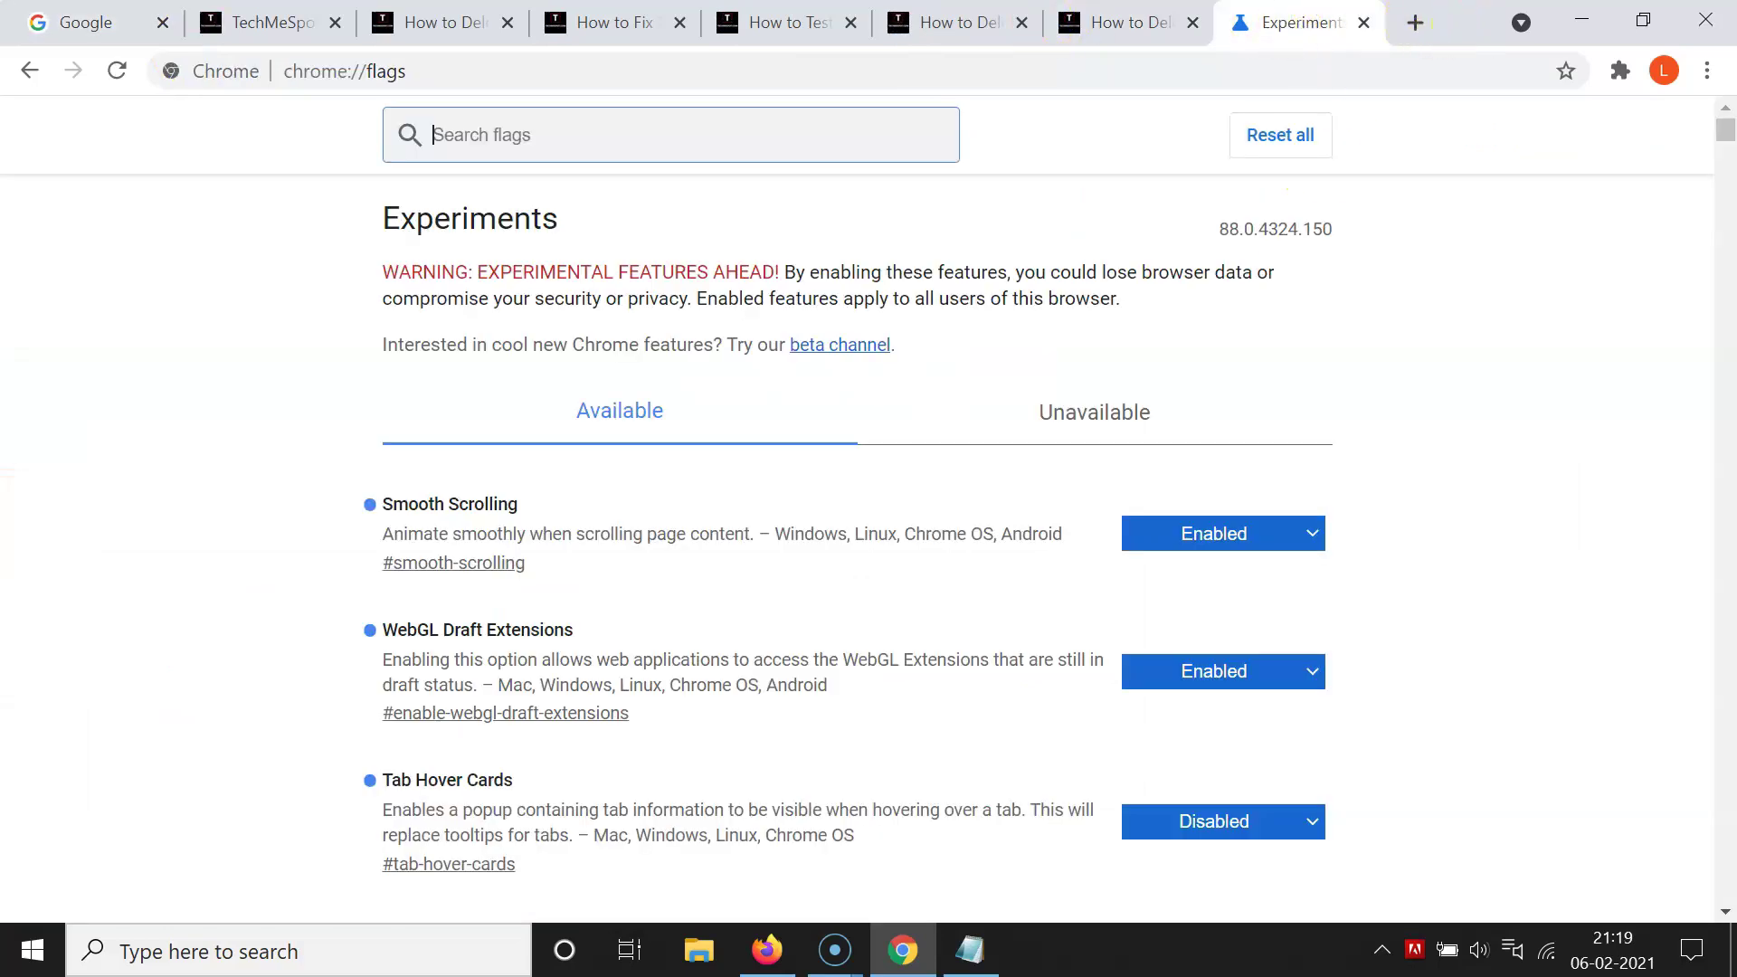
Use Tab Search with 'fa' to switch to the Facebook account deletion article.
click(1526, 20)
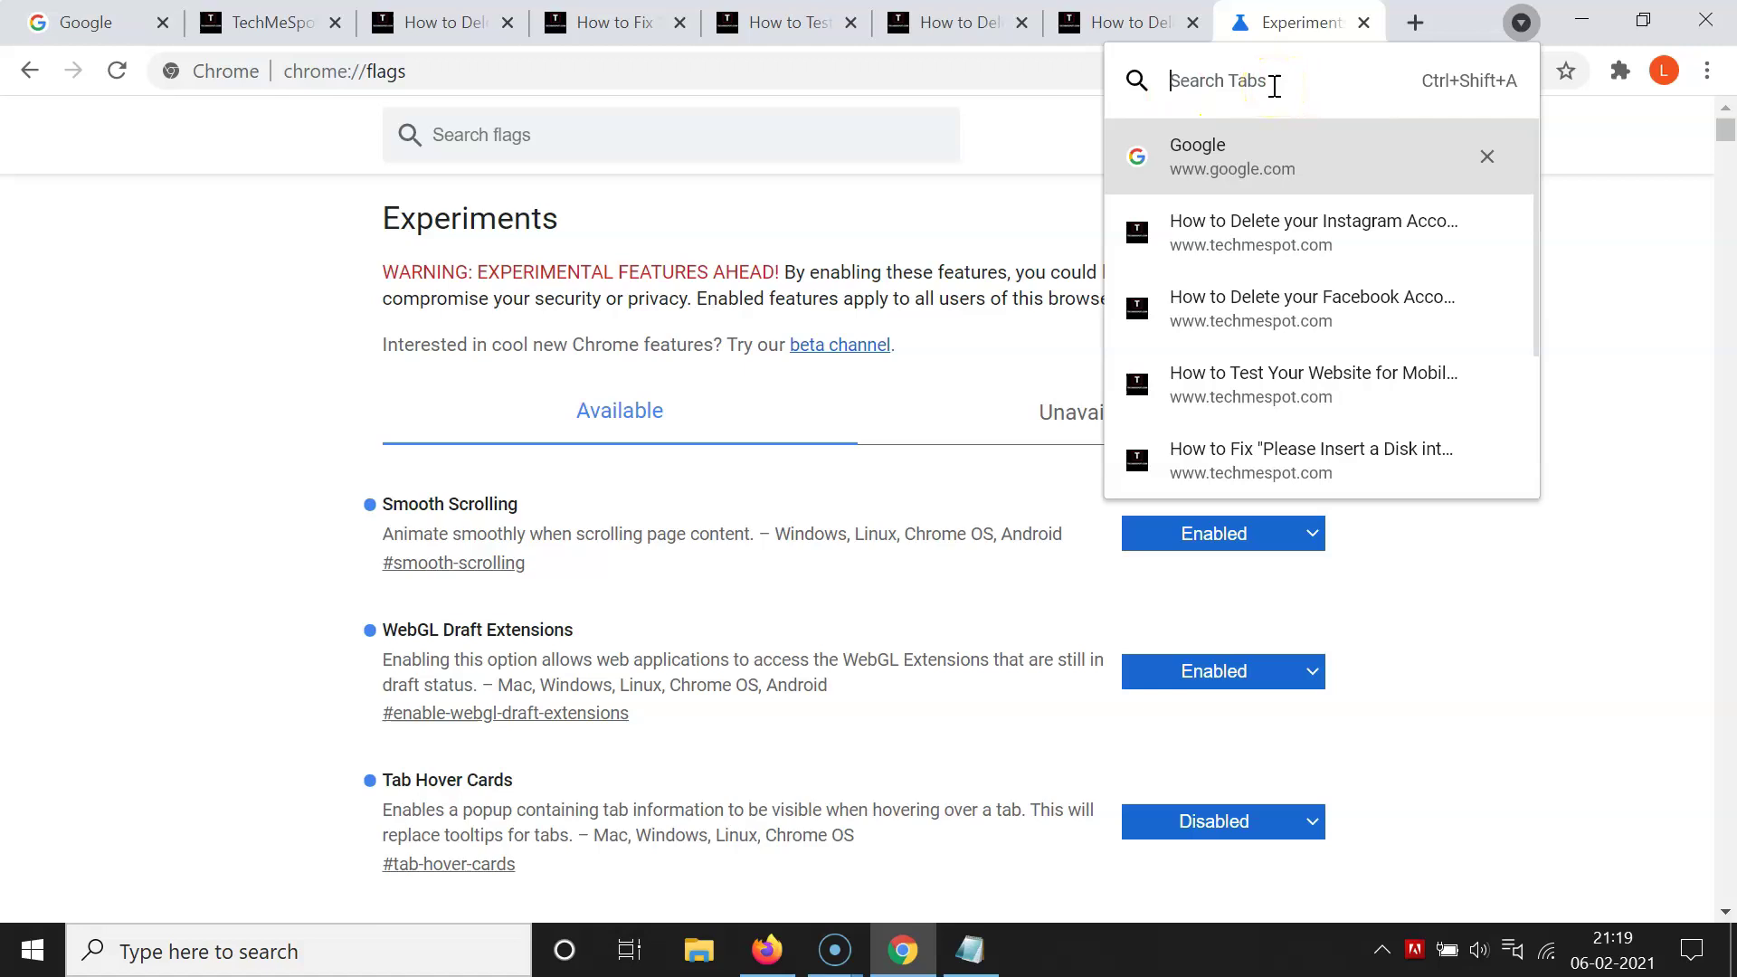
text(facebook)
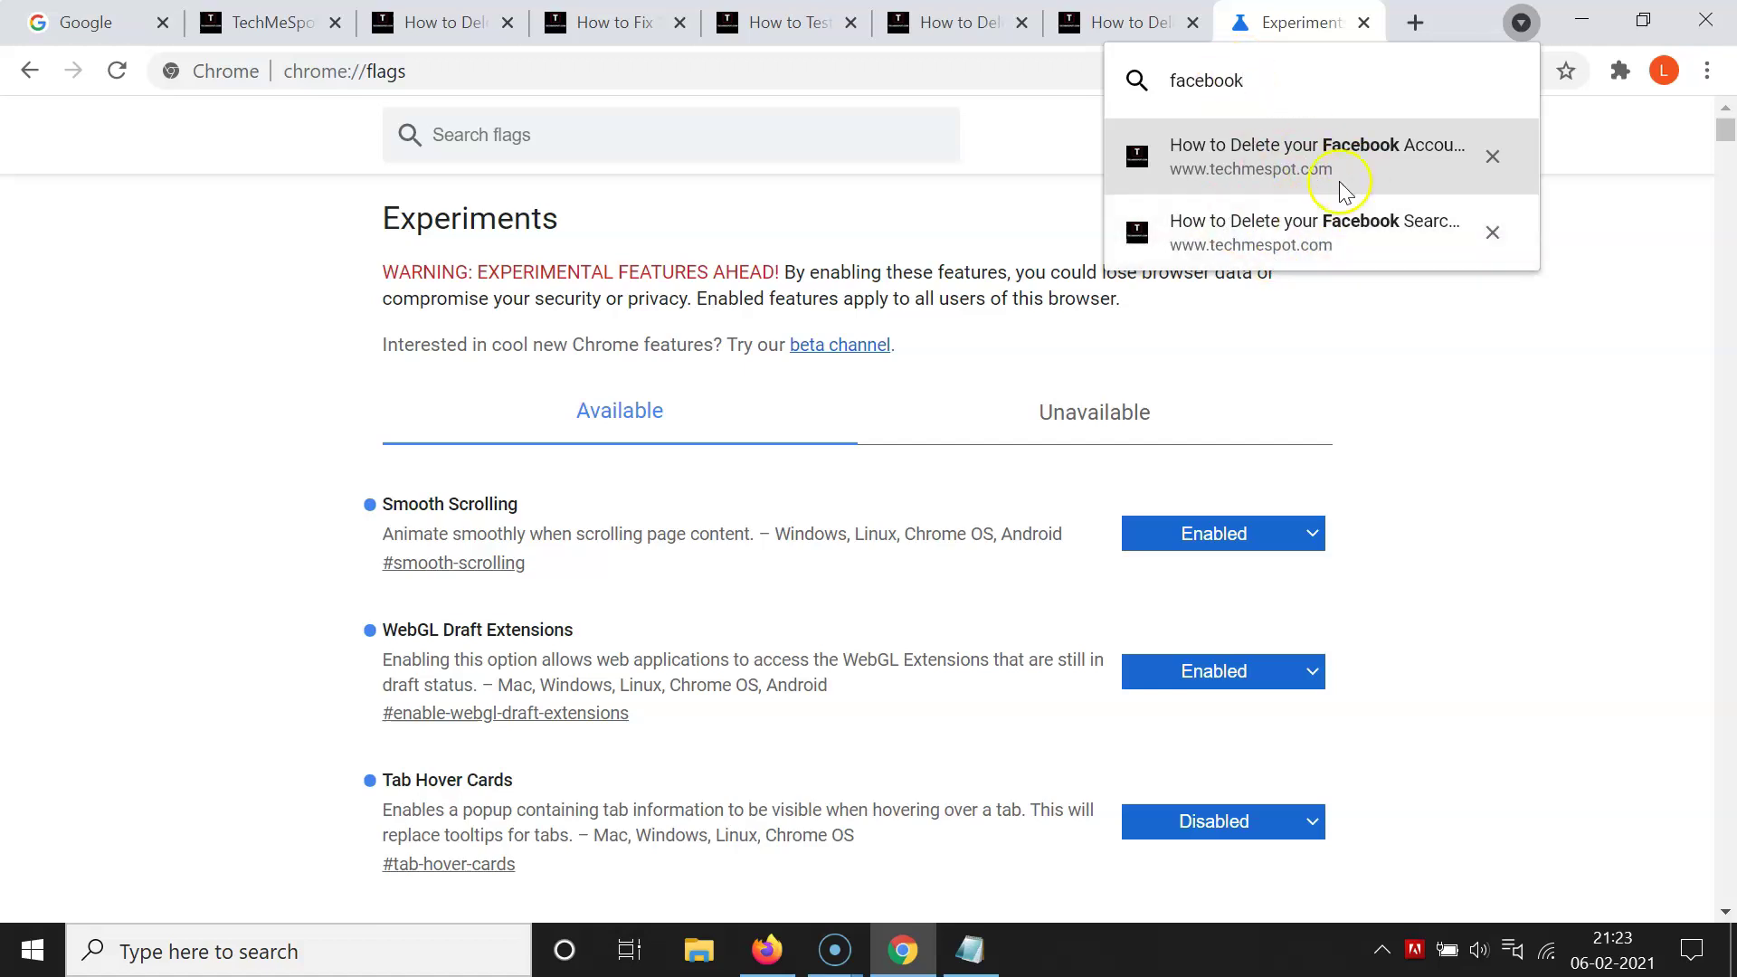
click(1269, 172)
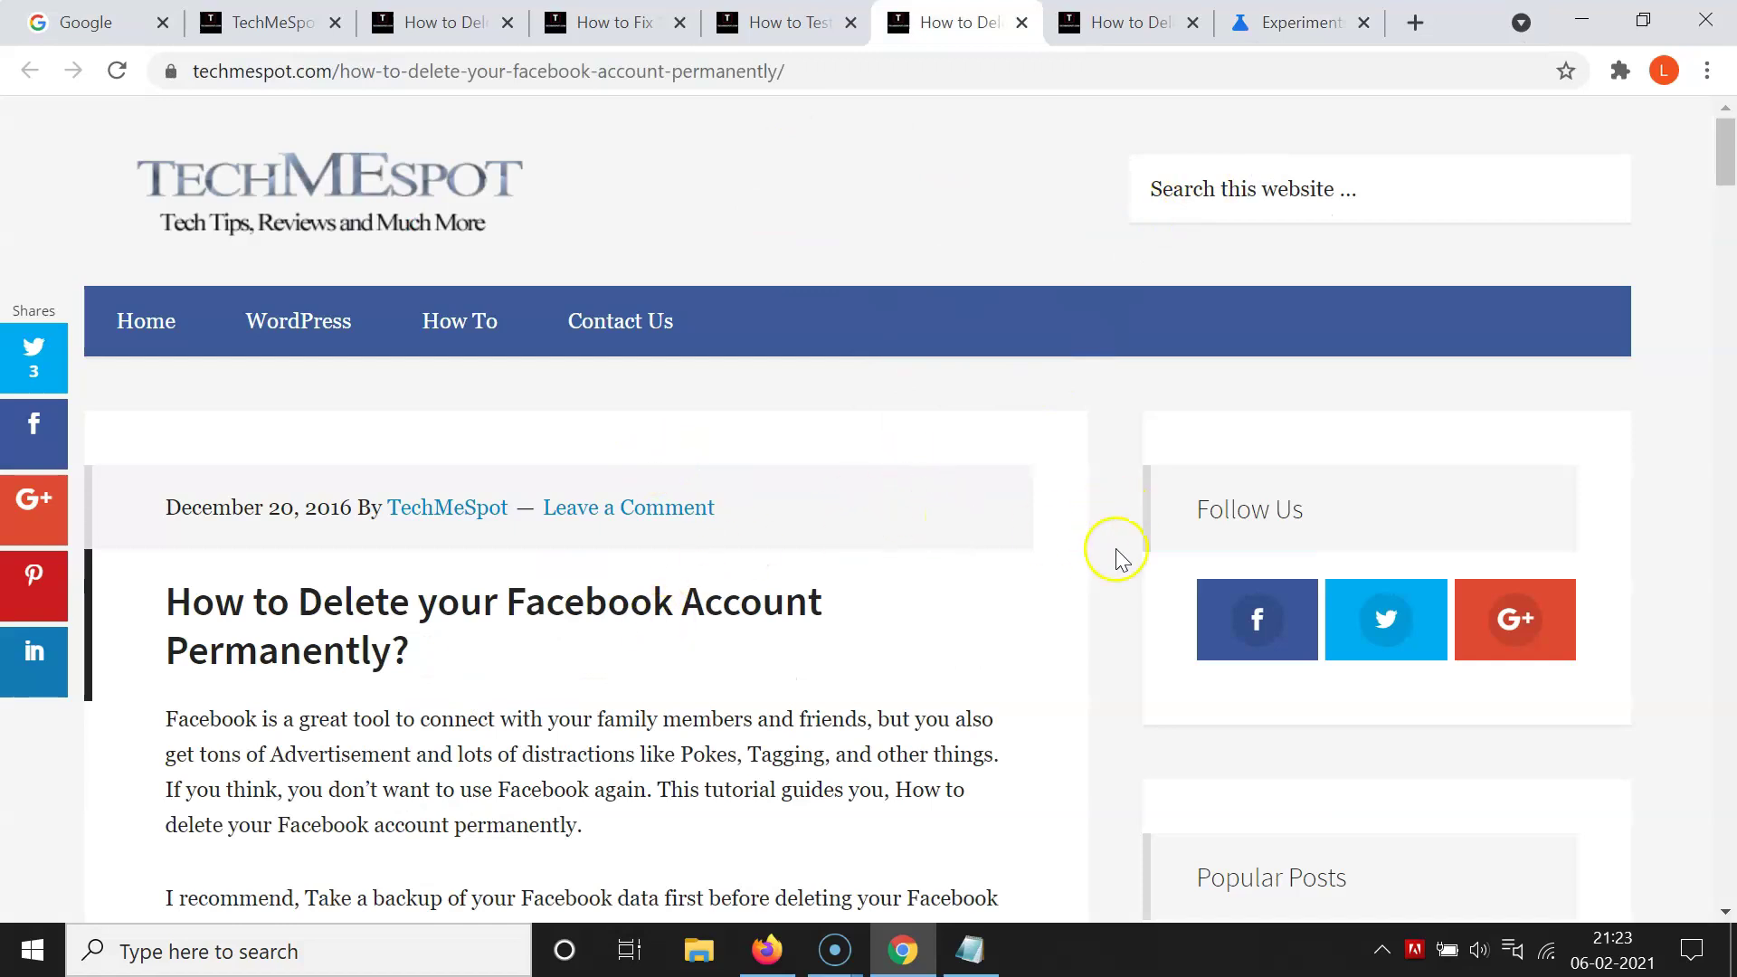
Use Tab Search with 'go' to switch to the Google homepage tab.
click(1522, 27)
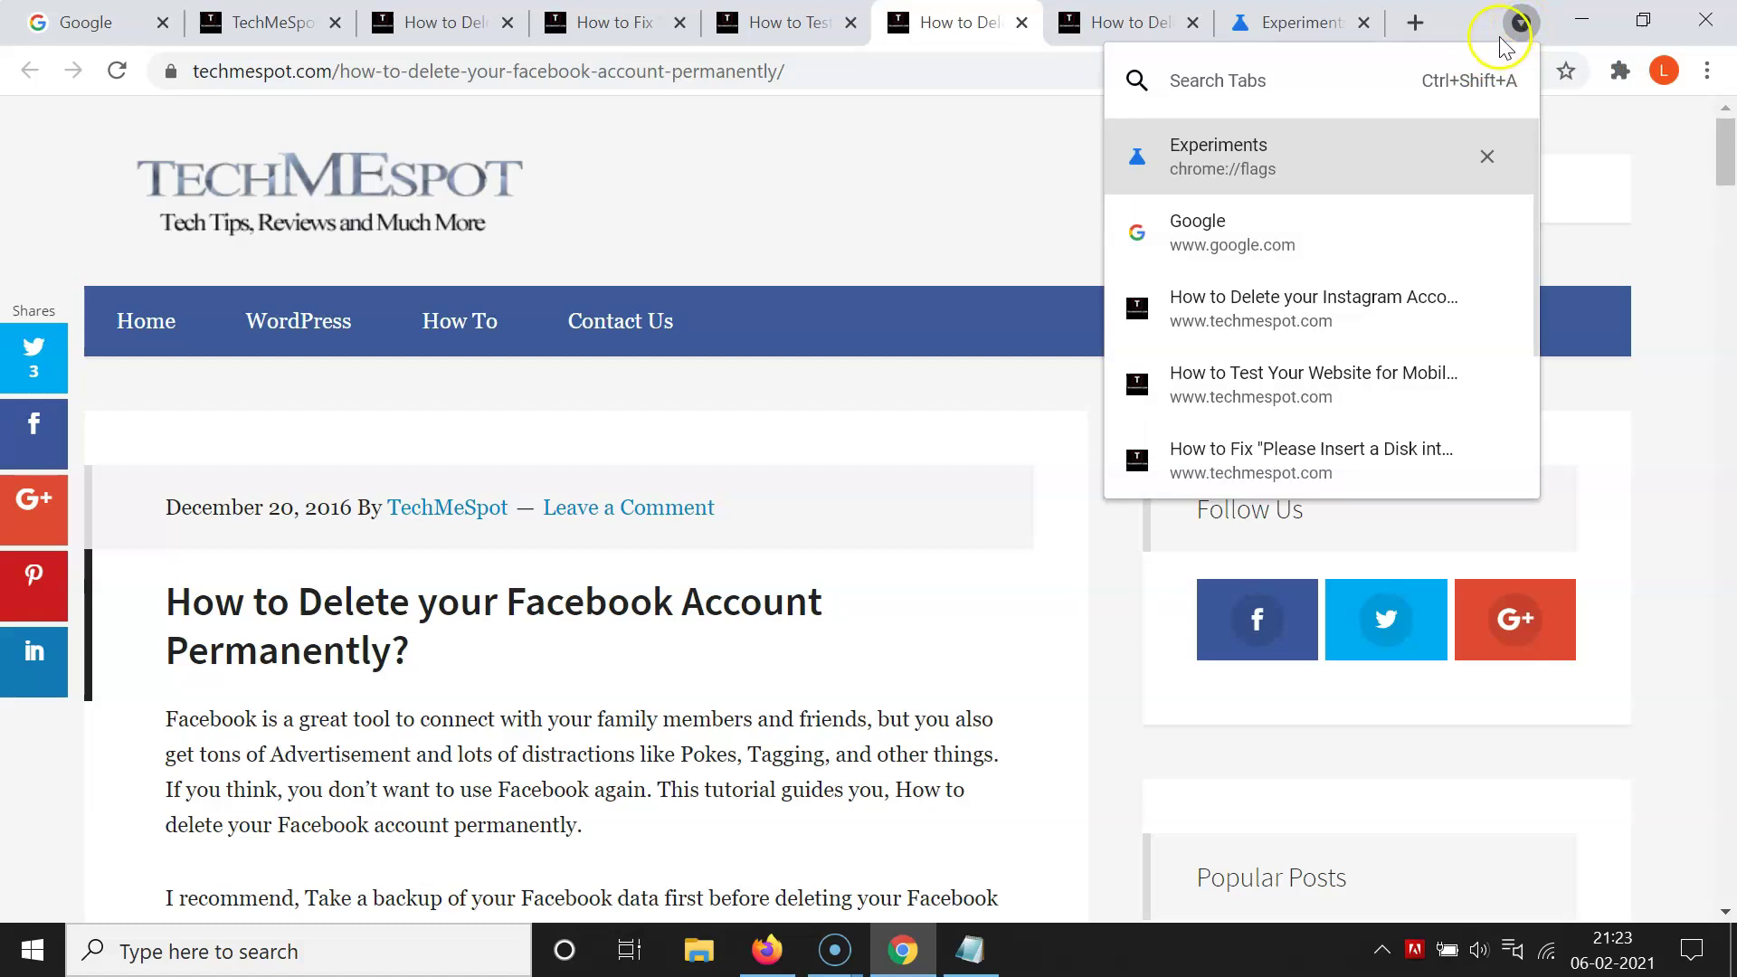
click(1275, 86)
text(google)
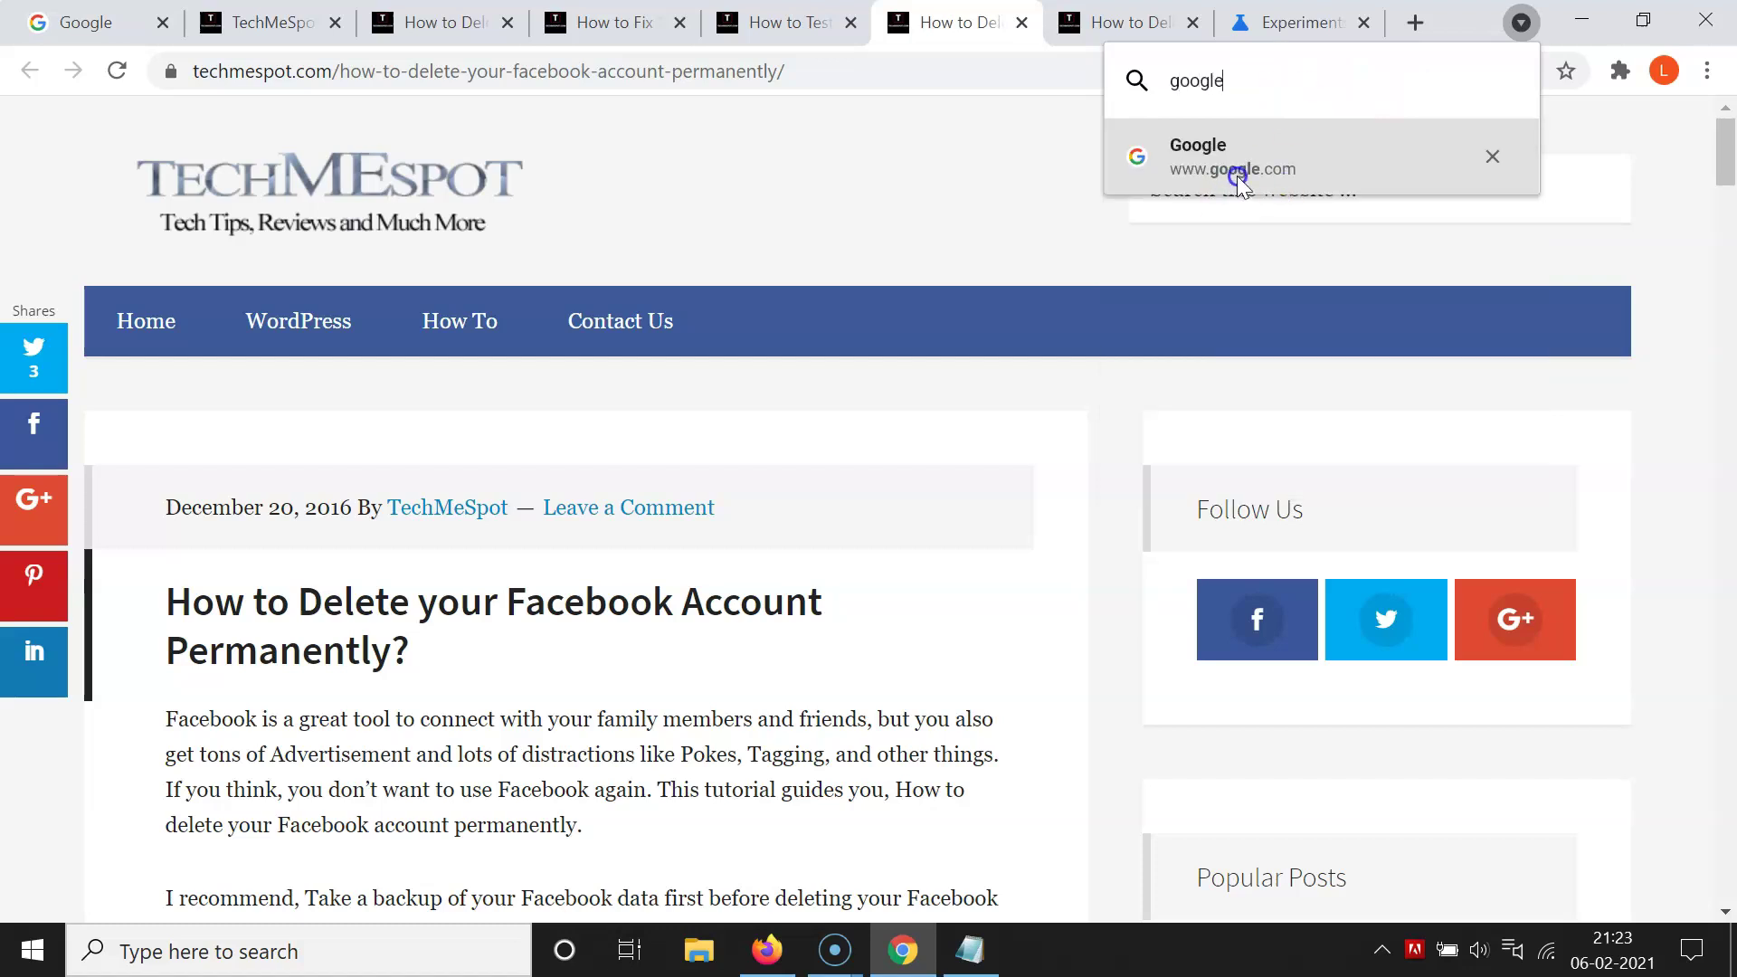
click(1228, 163)
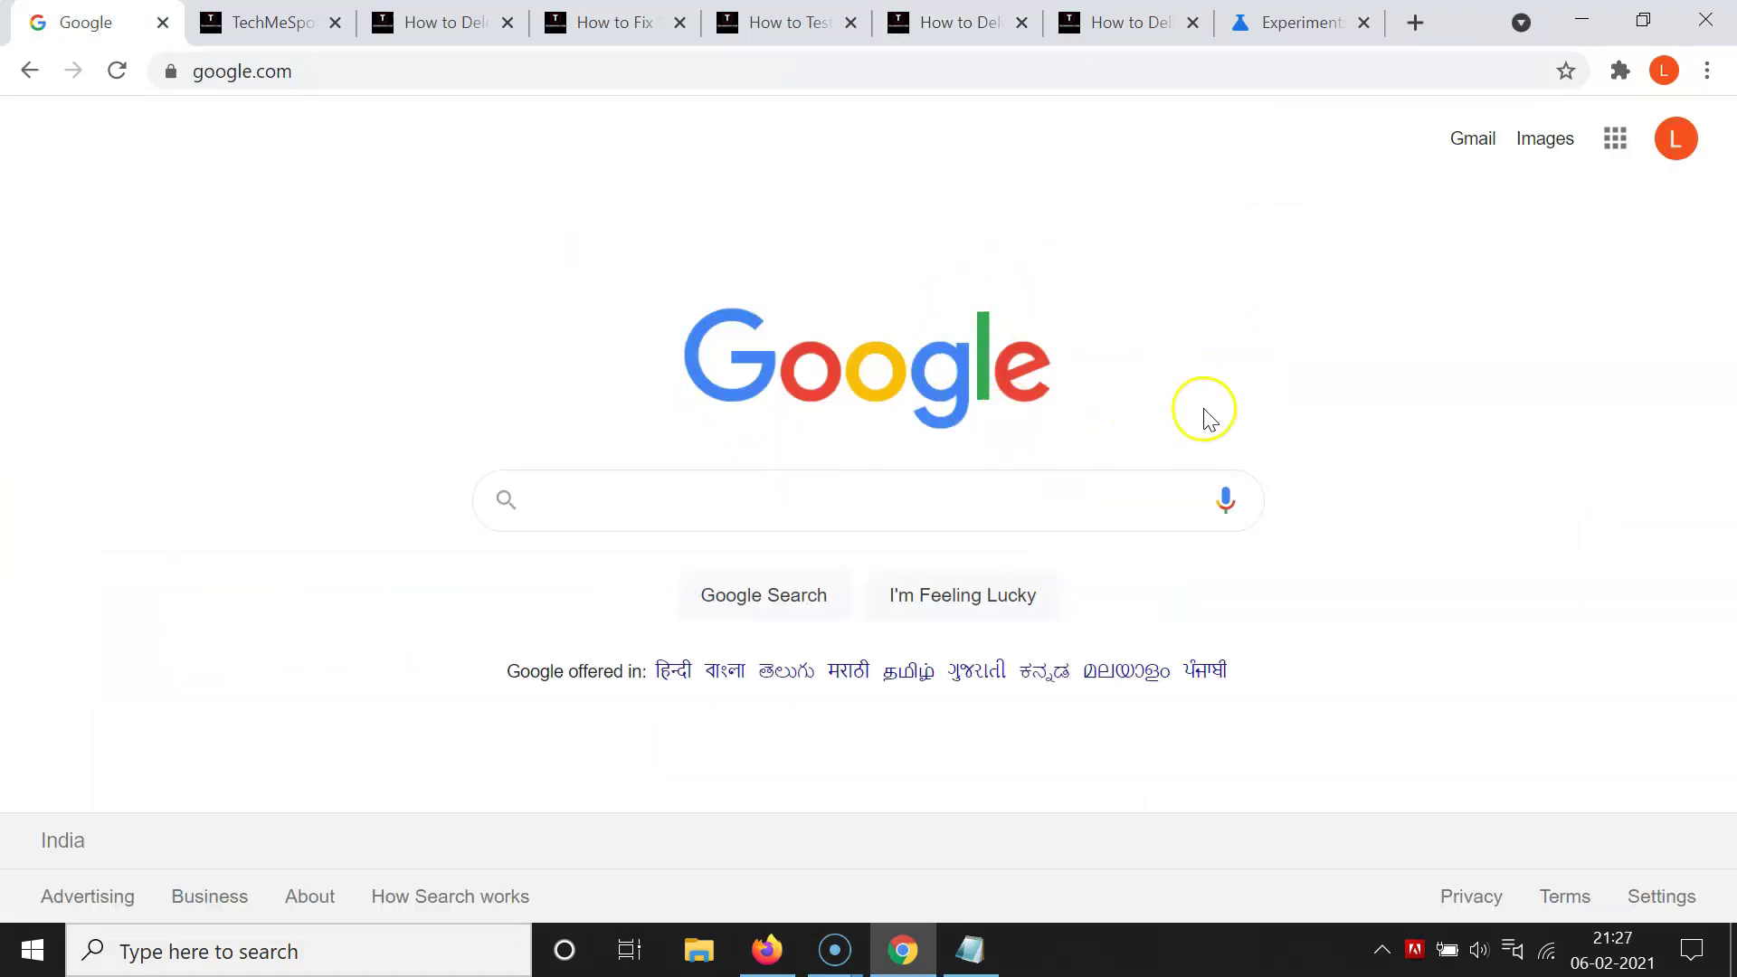
Restore the Notepad note showing the Tab Search tutorial title.
click(973, 948)
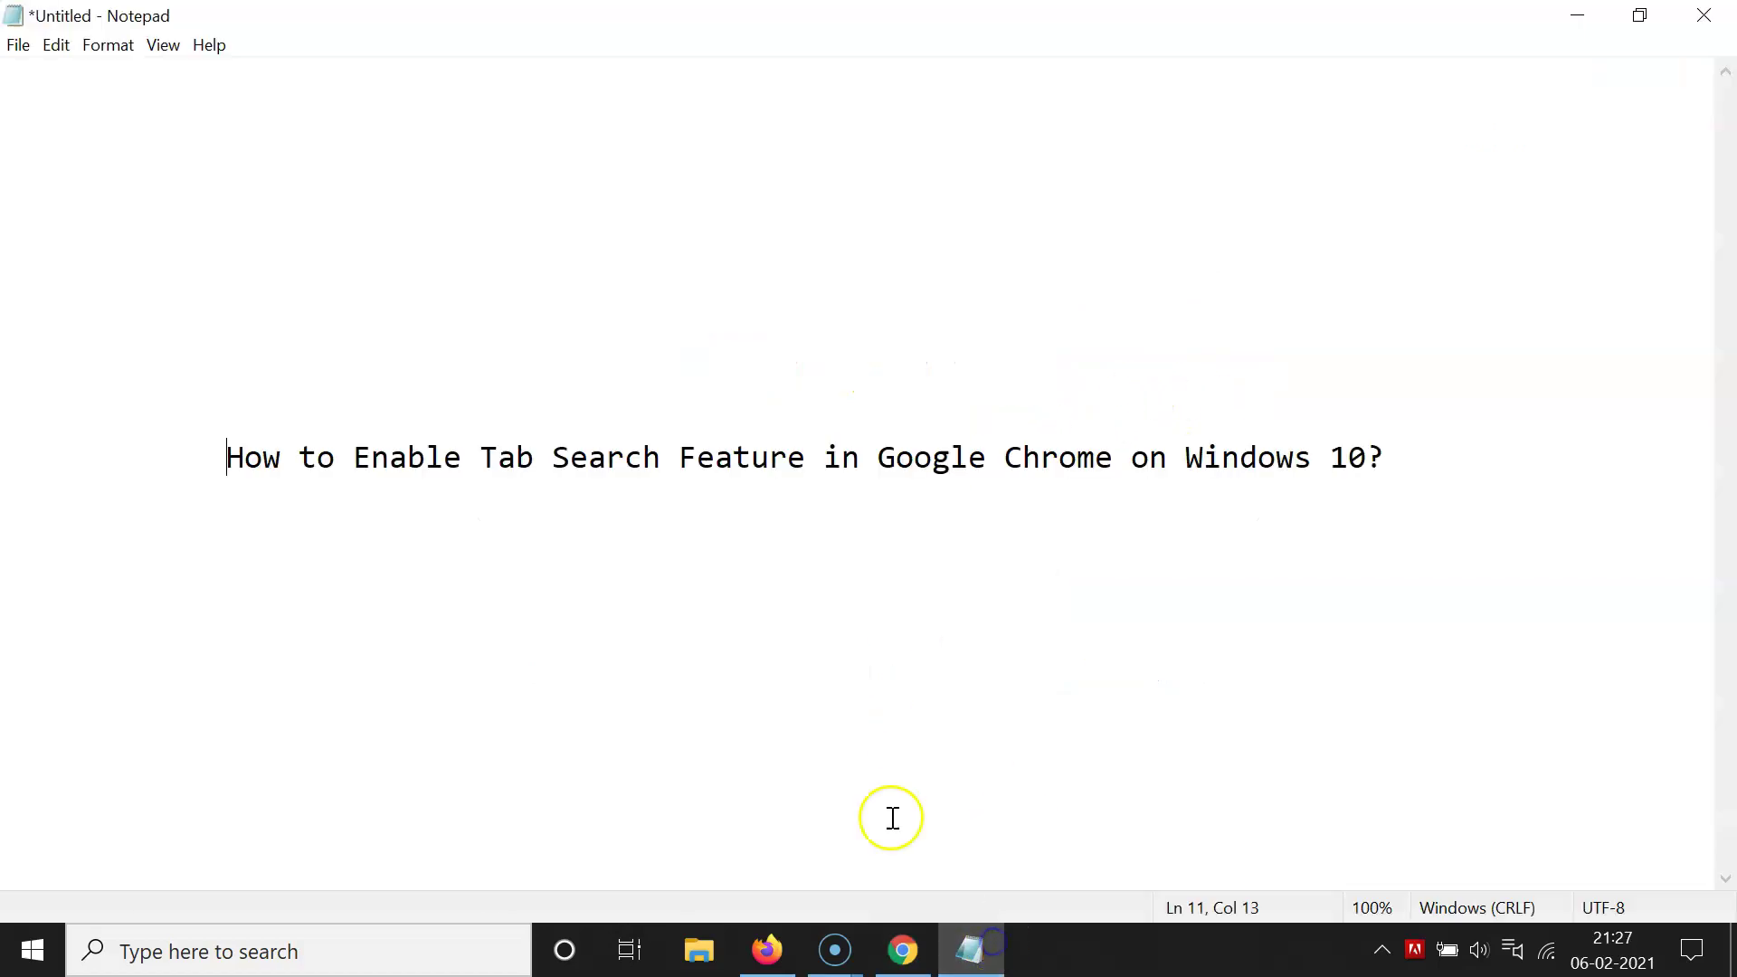